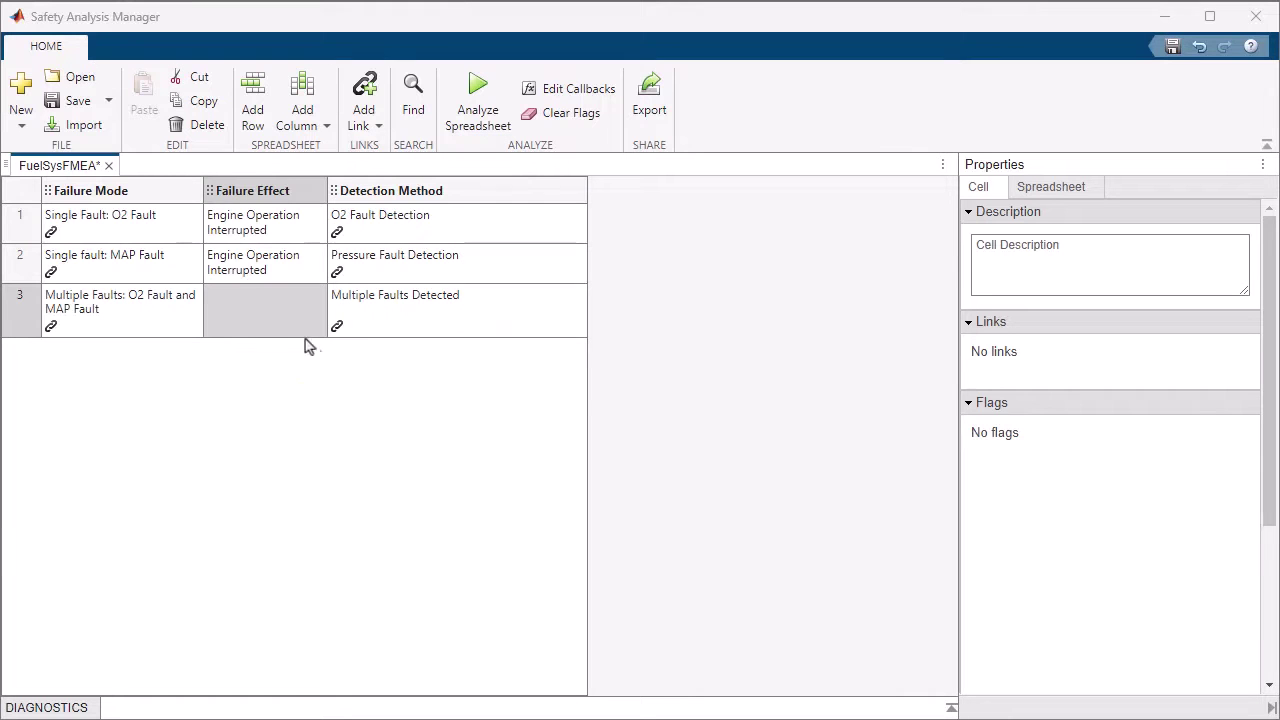
Enter 'Engine Inoperative' as row 3's Failure Effect and run Analyze Spreadsheet
double_click(255, 310)
text(Eng)
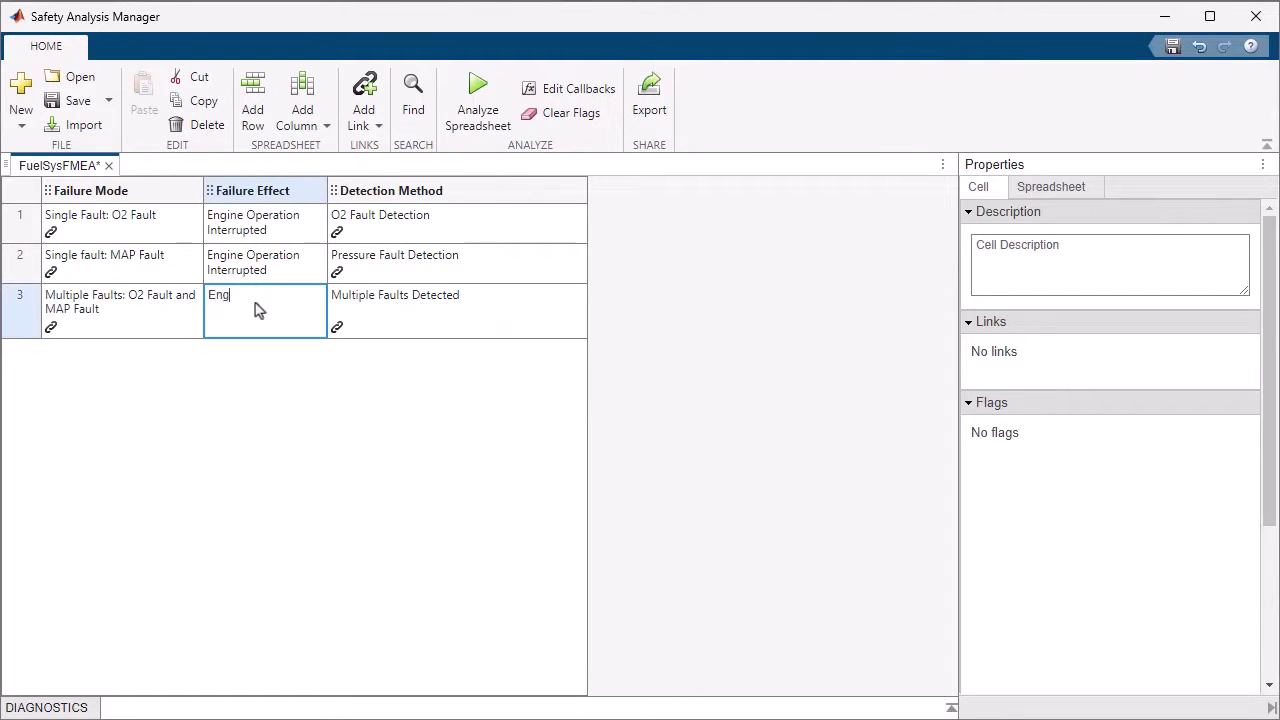
text(ine Inop)
text(erative)
key(Return)
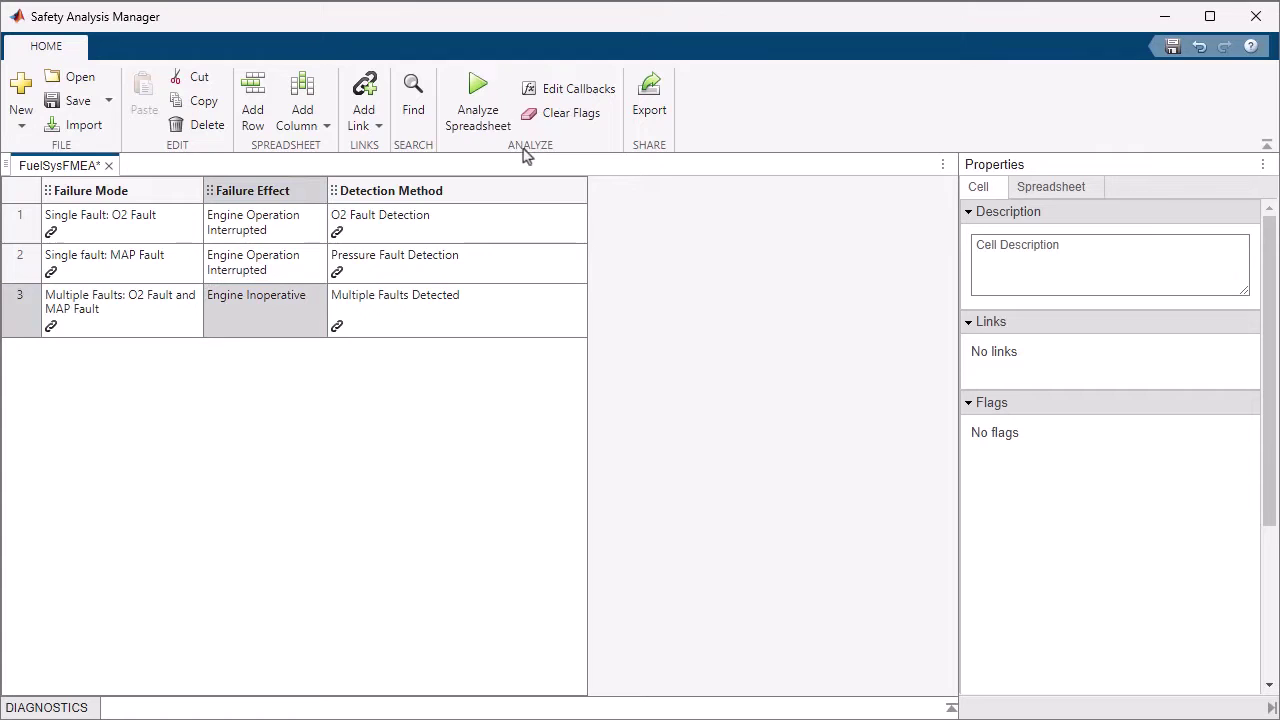
click(472, 104)
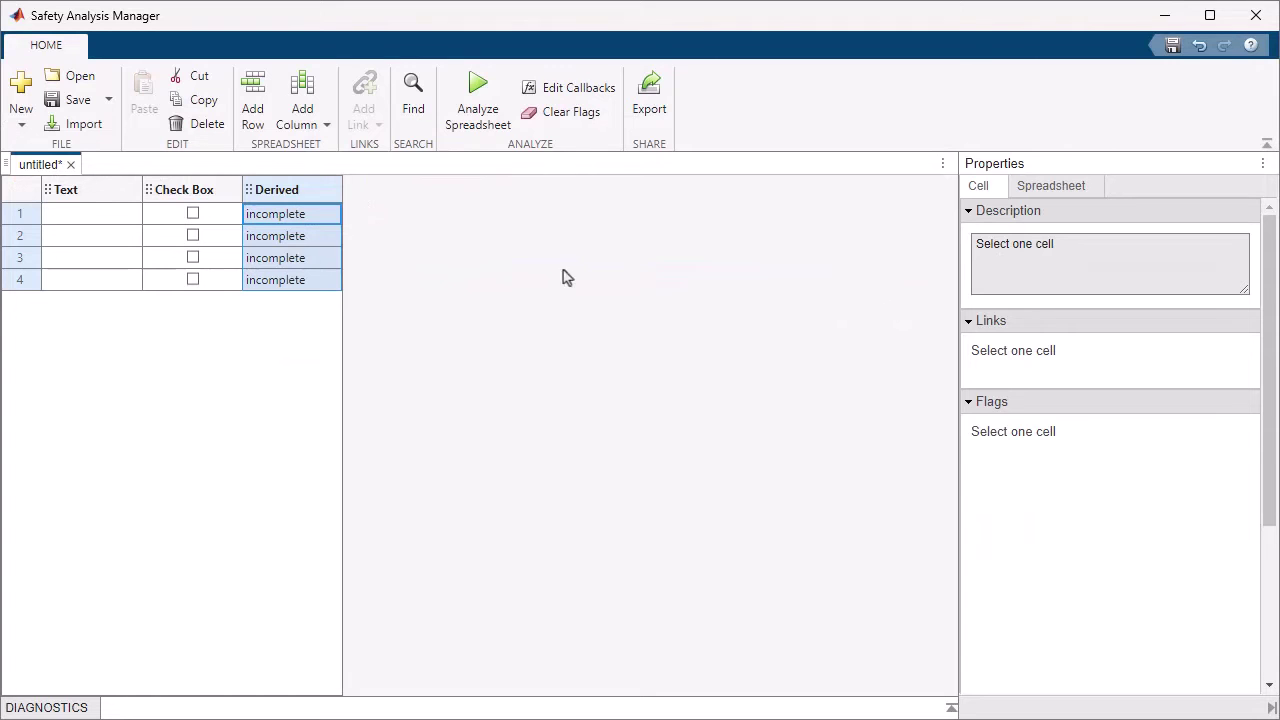
Enter test1 in row 1 with its box ticked, and type test in row 2's Text cell
double_click(80, 220)
text(test1)
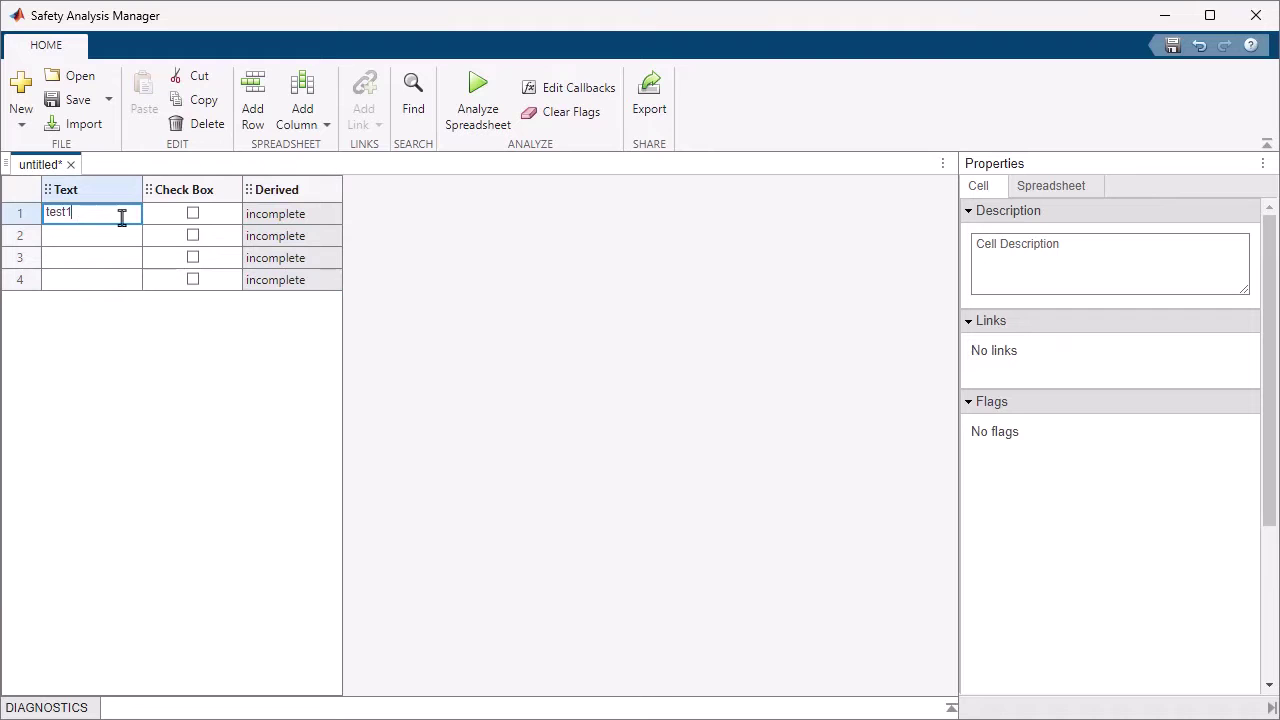
click(200, 227)
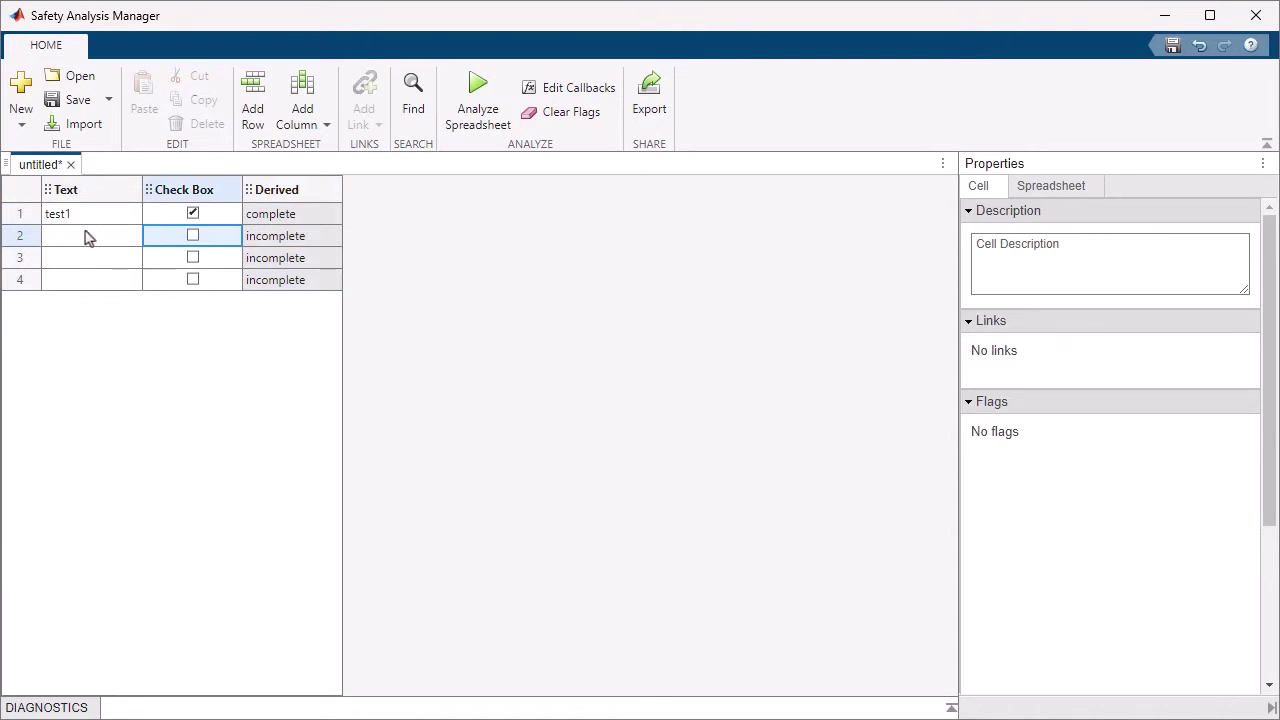
click(86, 237)
text(test)
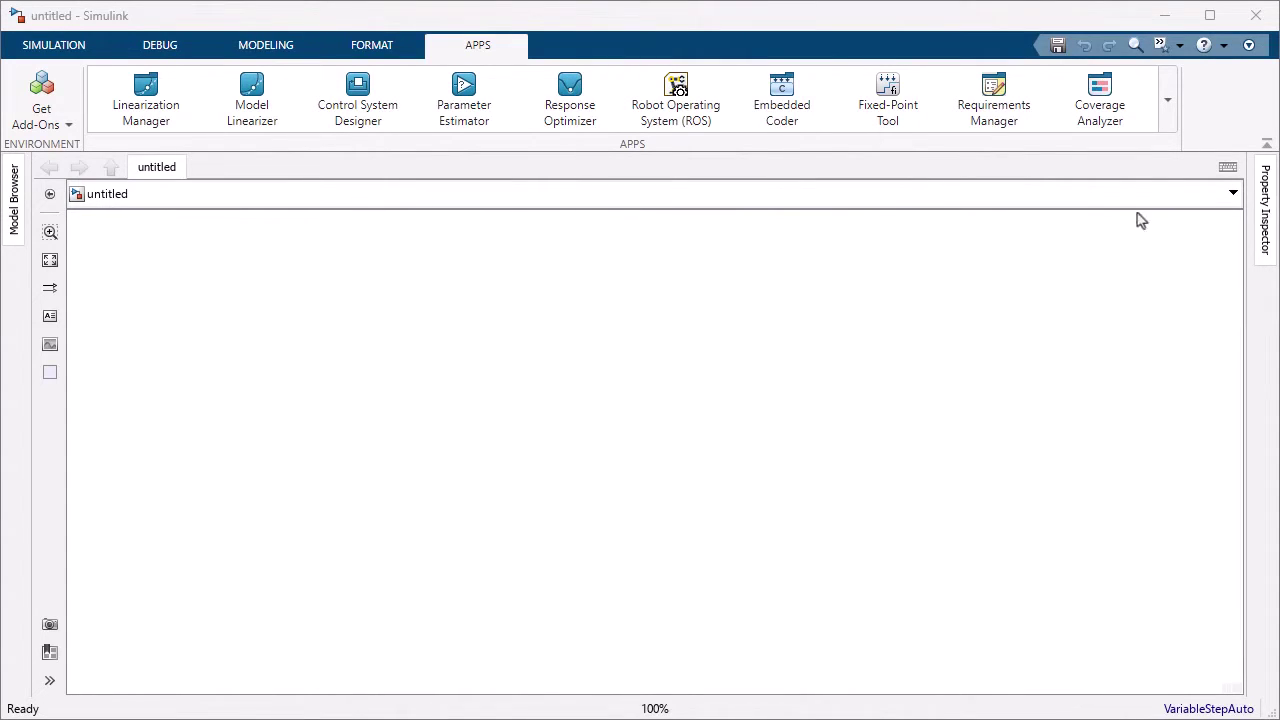
Expand the APPS gallery to launch Safety Analysis Manager
click(1172, 103)
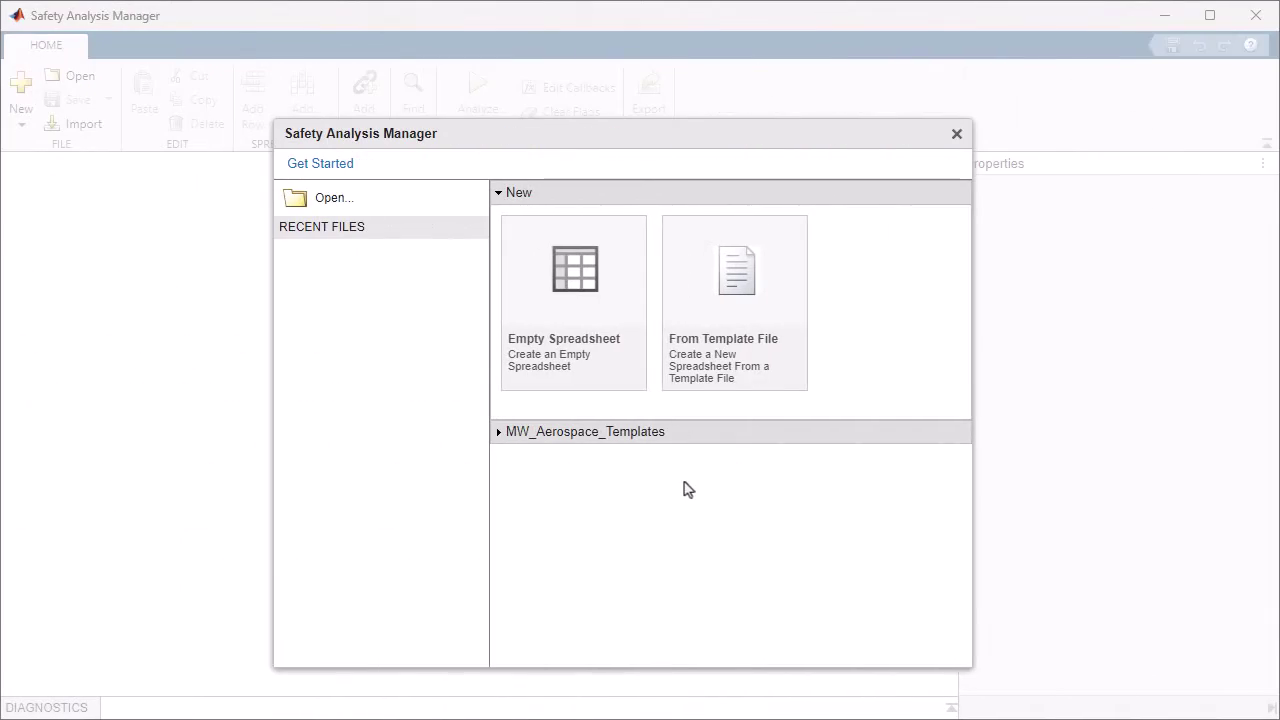
Create an empty spreadsheet and add rows until it has four
click(575, 284)
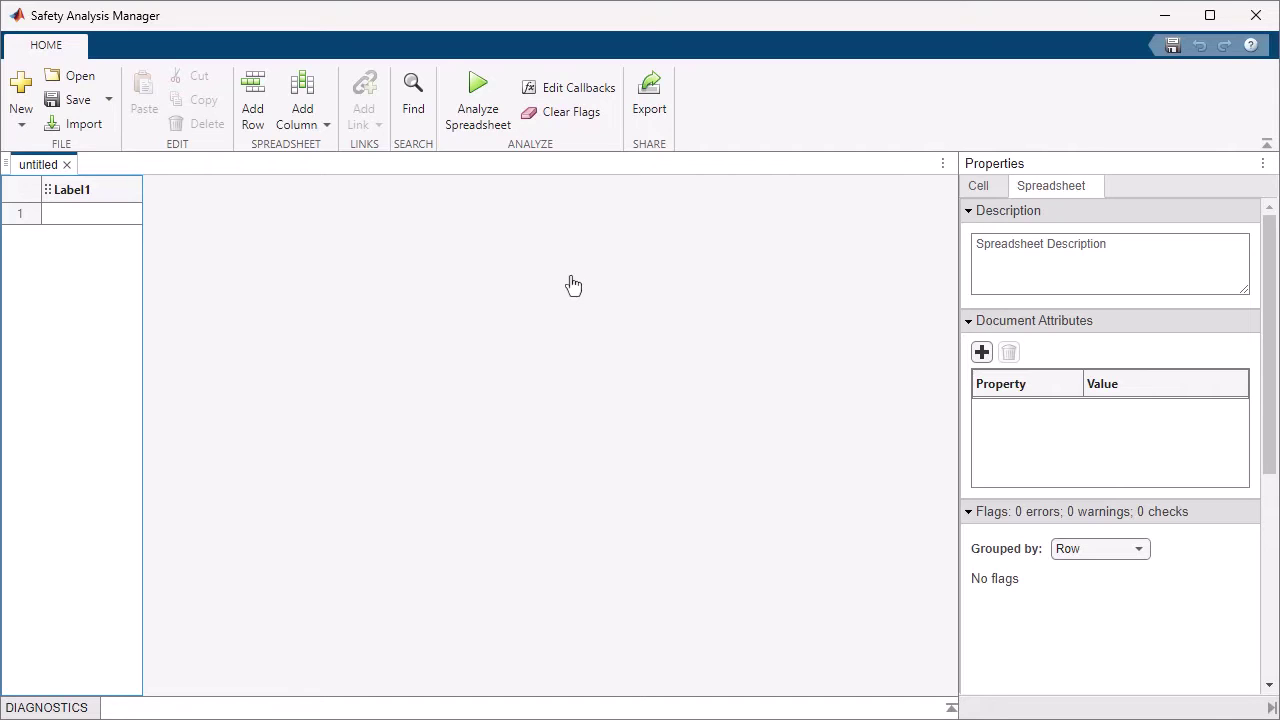
click(254, 92)
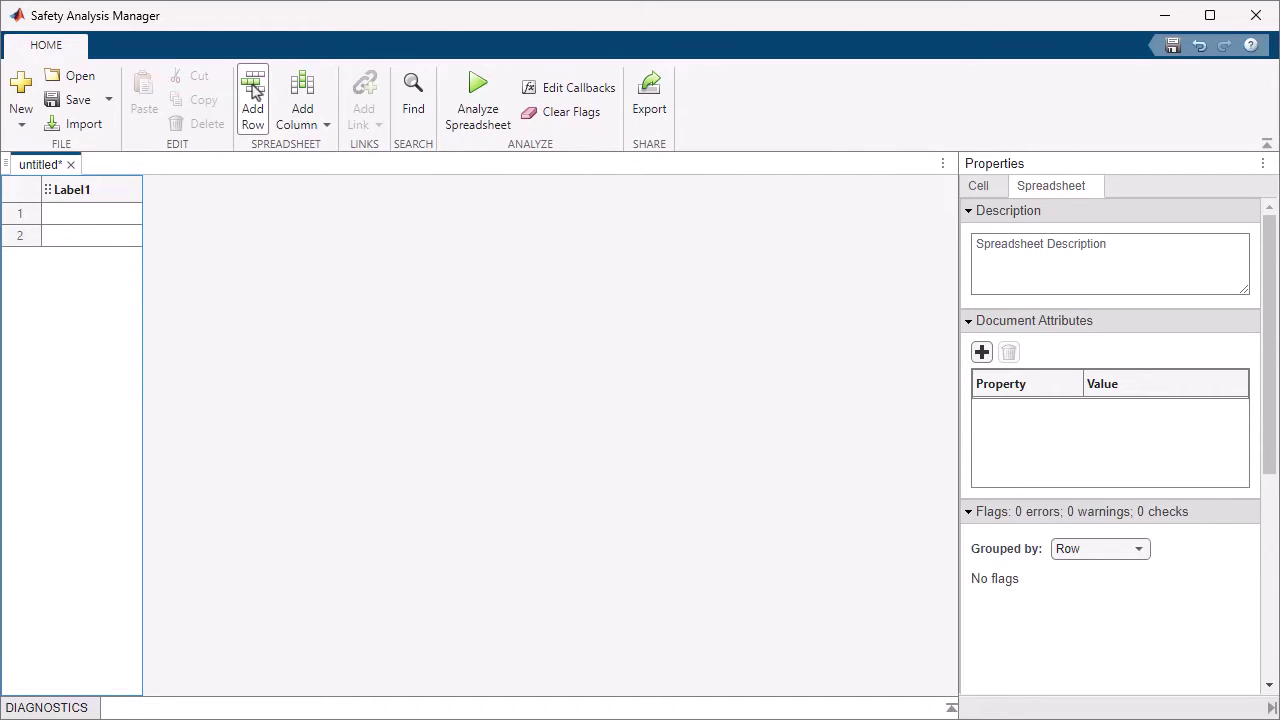
click(254, 90)
click(254, 90)
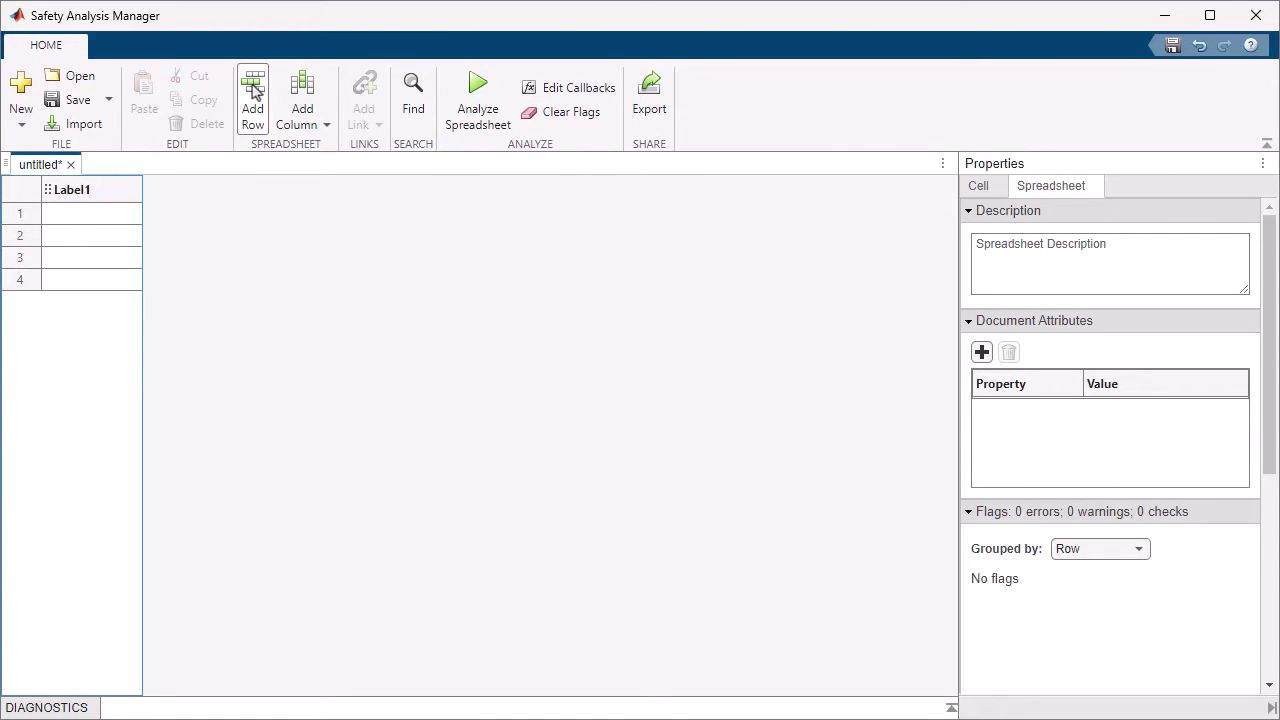
Add columns, then delete the extra Label4 column to leave three
click(306, 91)
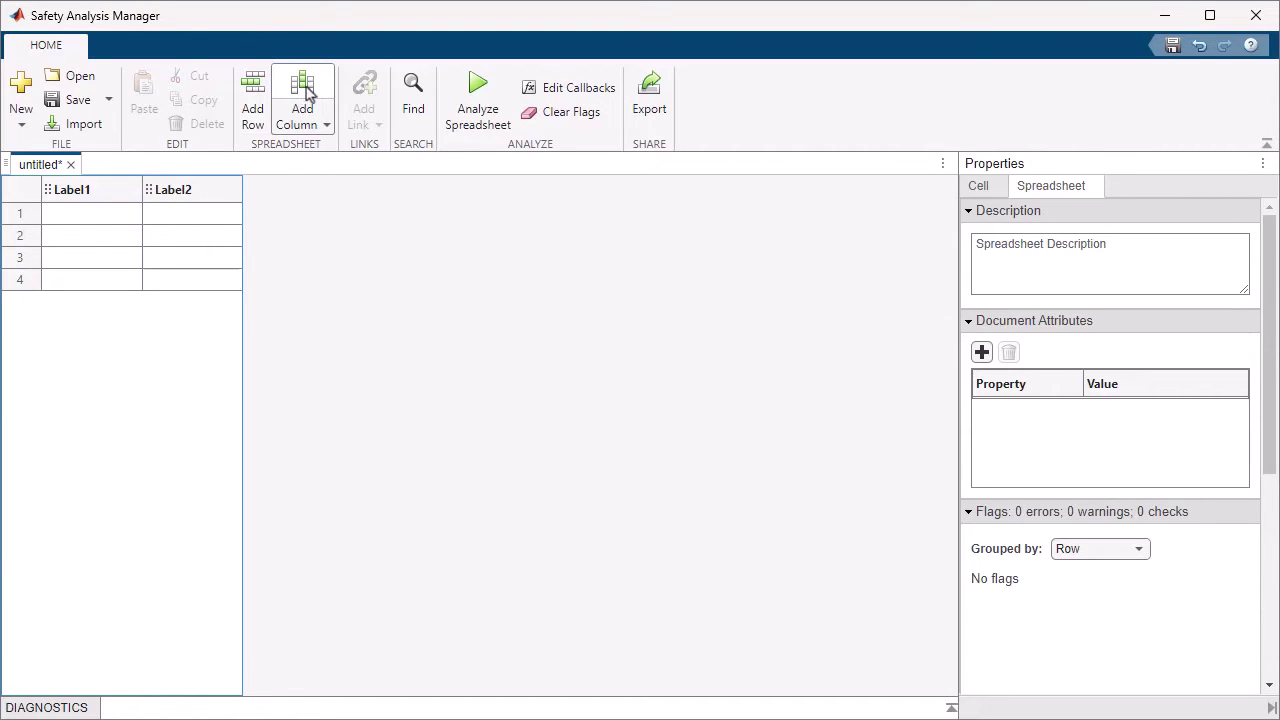
click(307, 92)
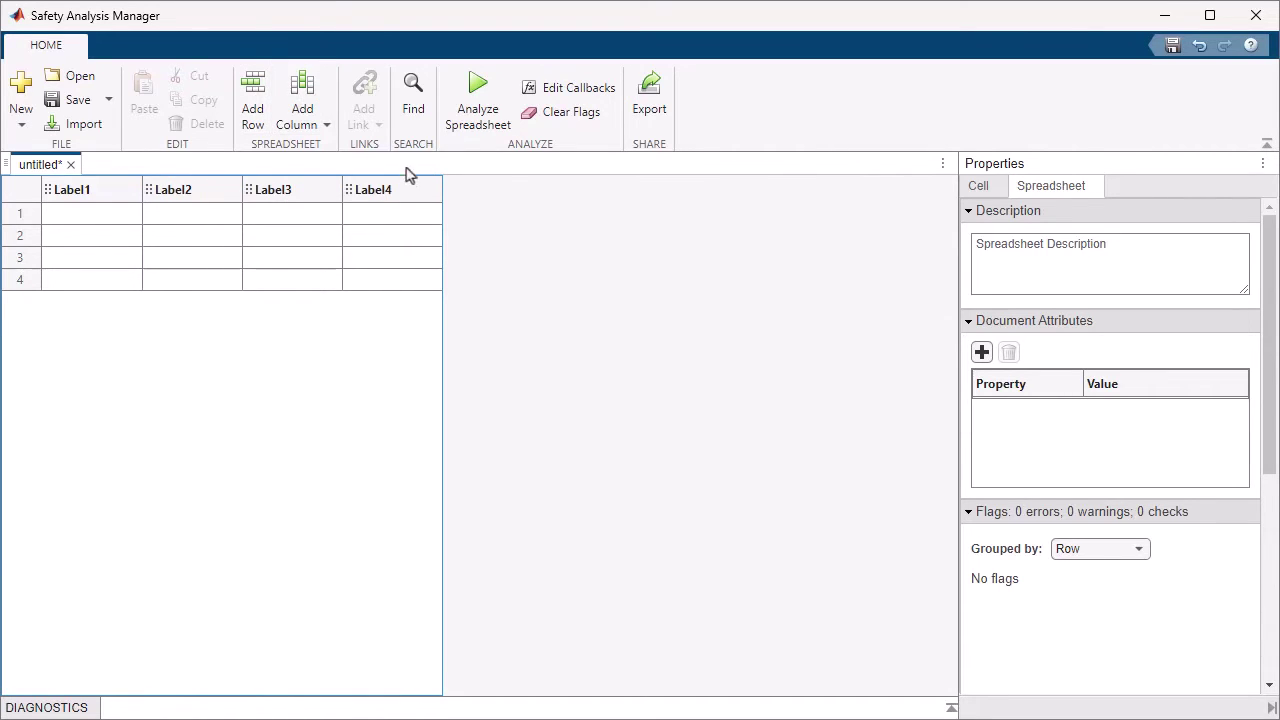
click(418, 199)
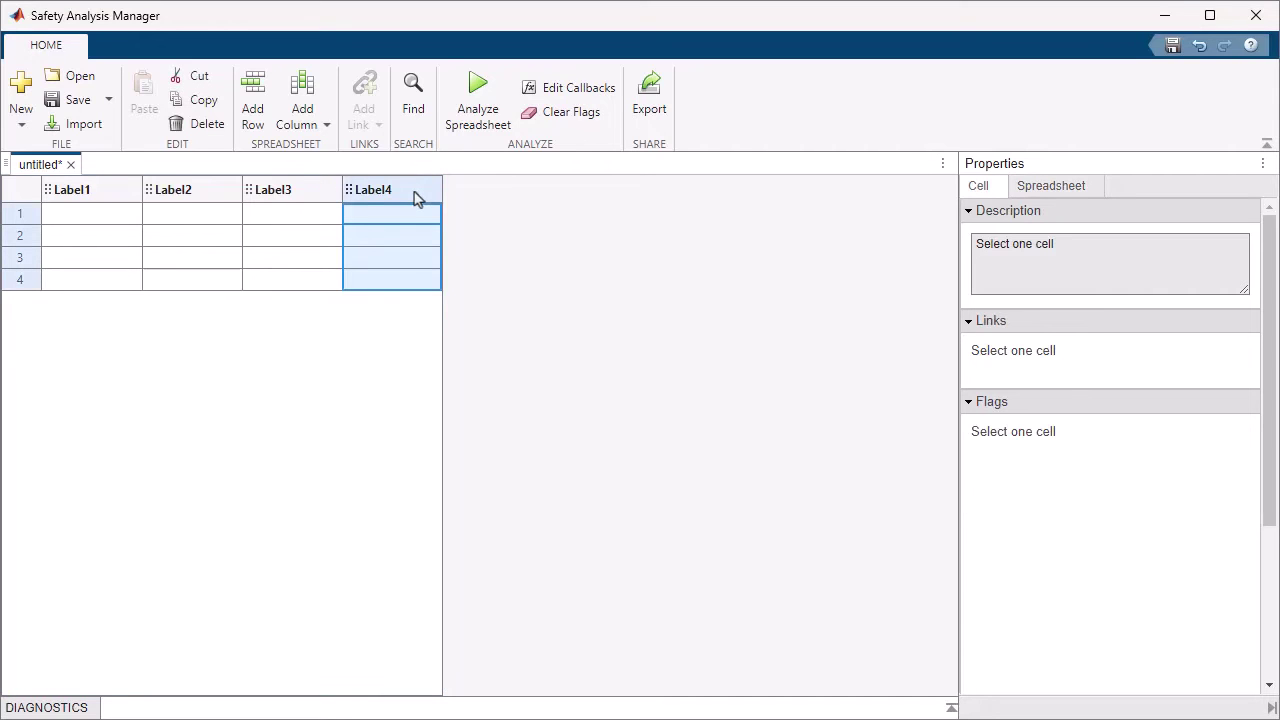
click(207, 124)
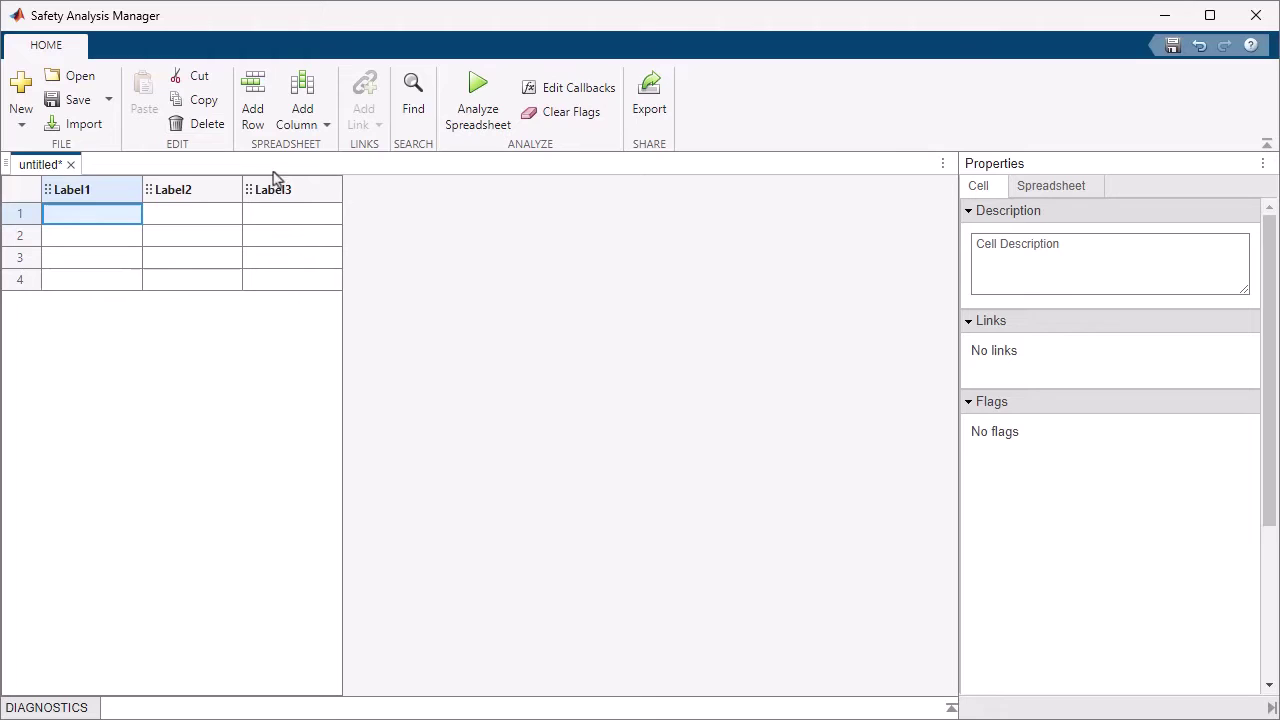
Rename the first column from Label1 to Text
click(407, 262)
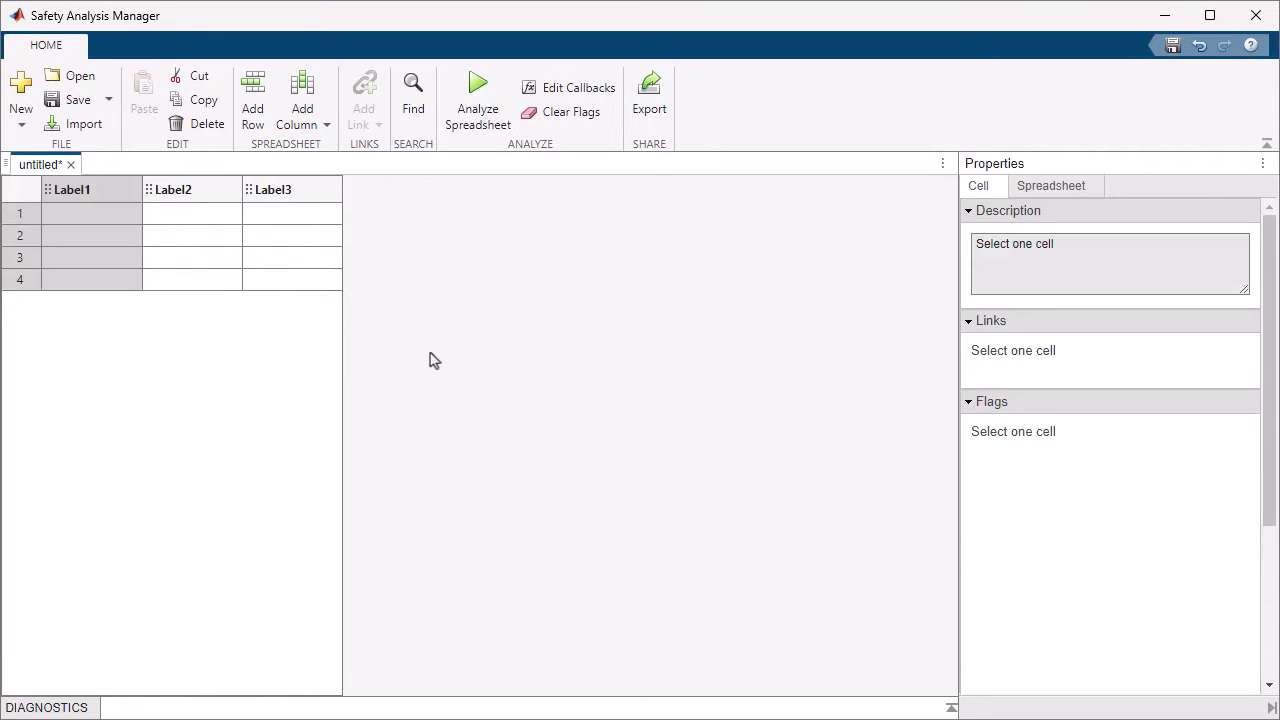
click(122, 196)
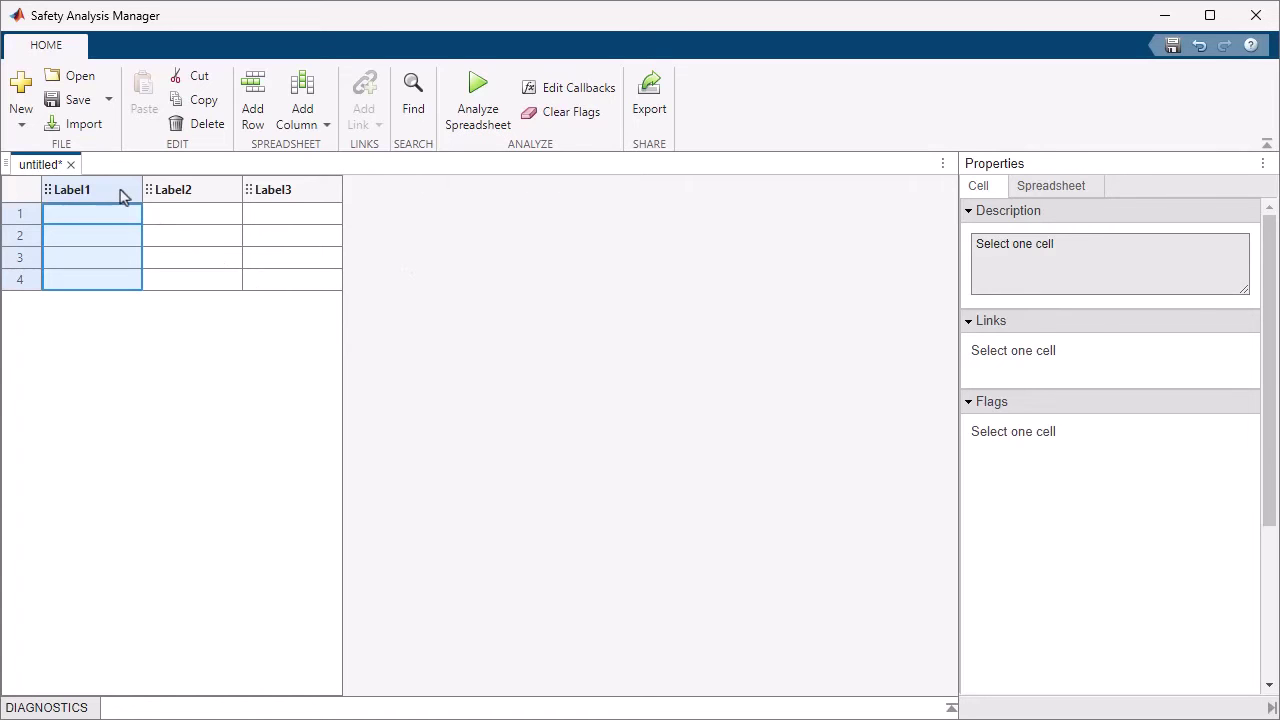
right_click(122, 196)
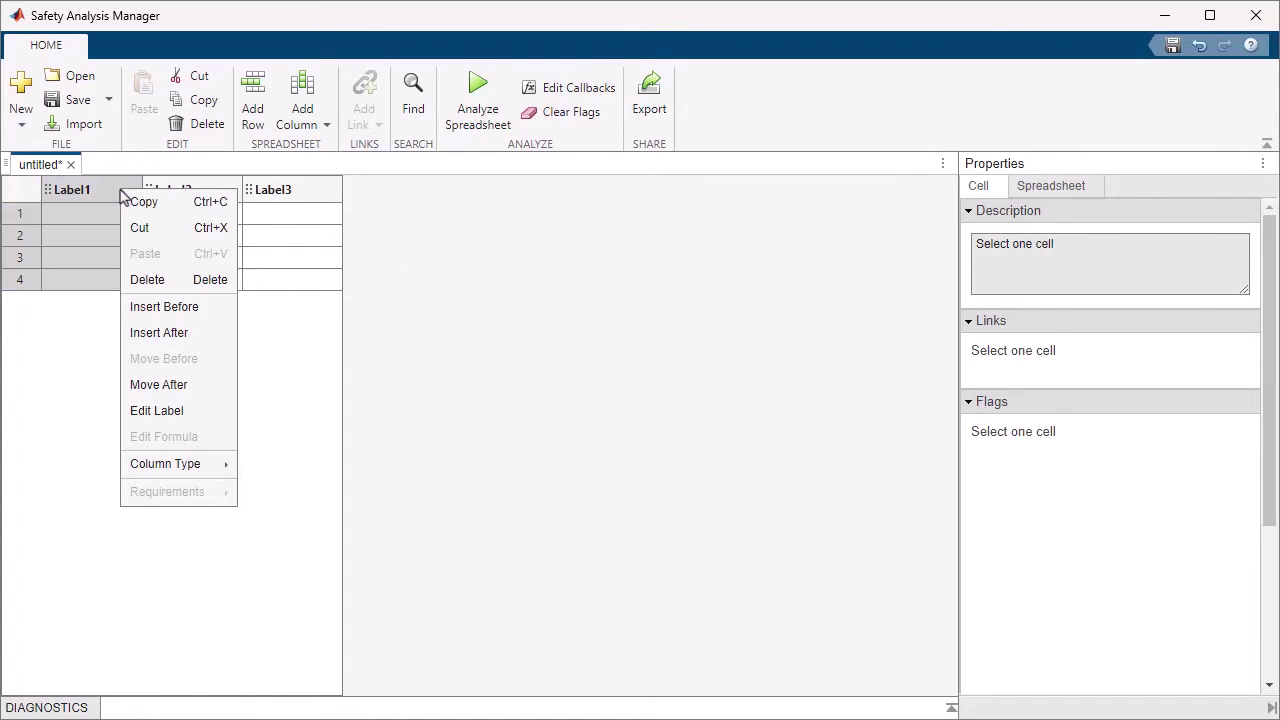
click(176, 411)
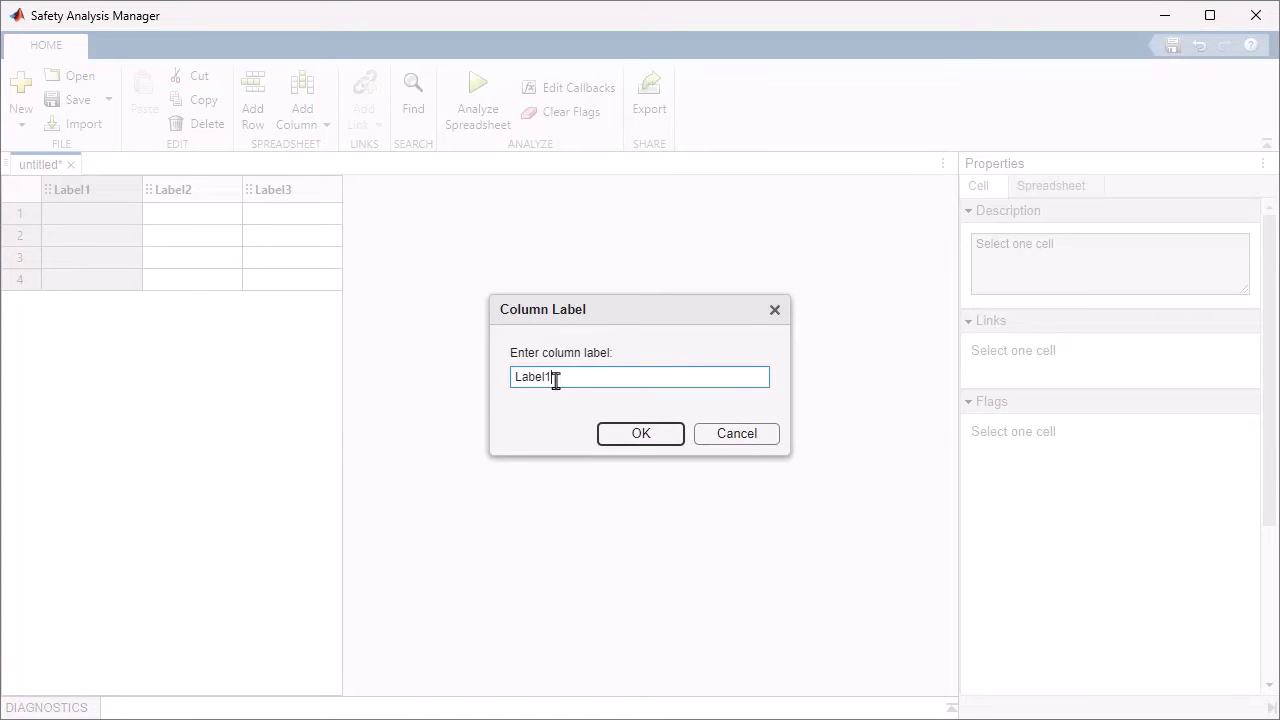
drag(556, 381, 448, 391)
key(BackSpace)
text(T)
text(ext)
click(614, 432)
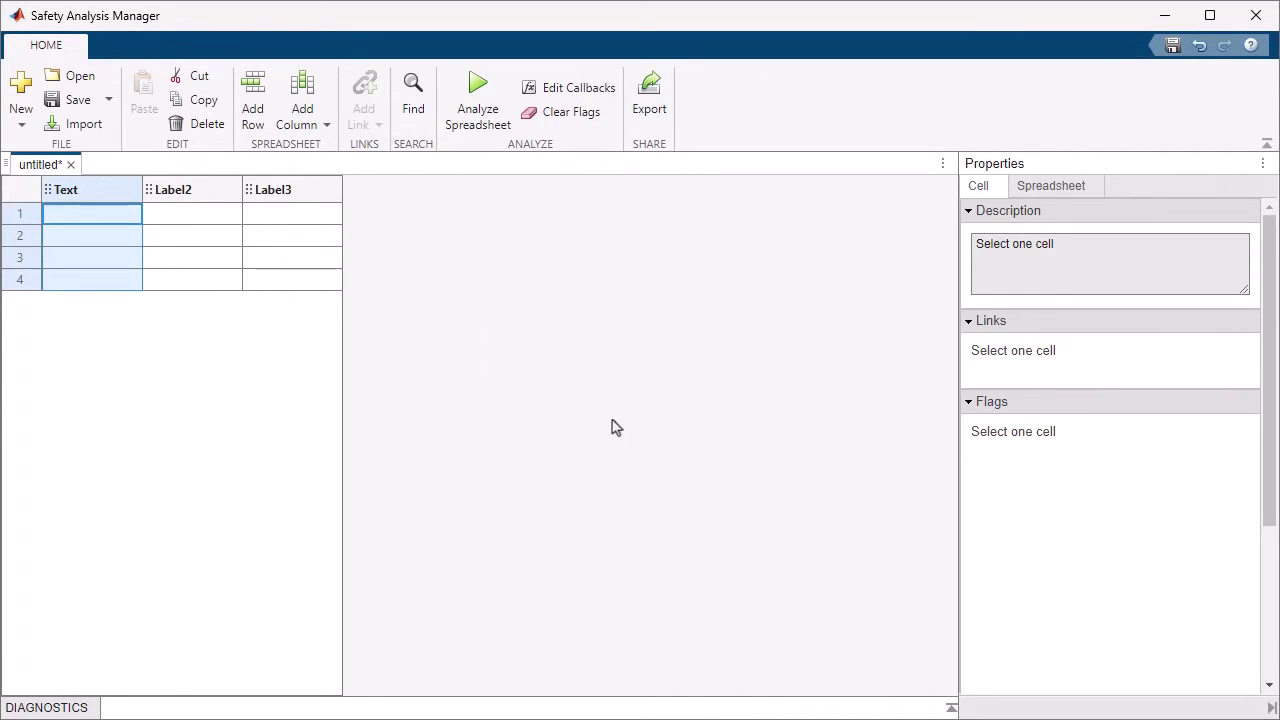
Rename the second column from Label2 to Check Box
click(211, 192)
right_click(211, 192)
click(290, 406)
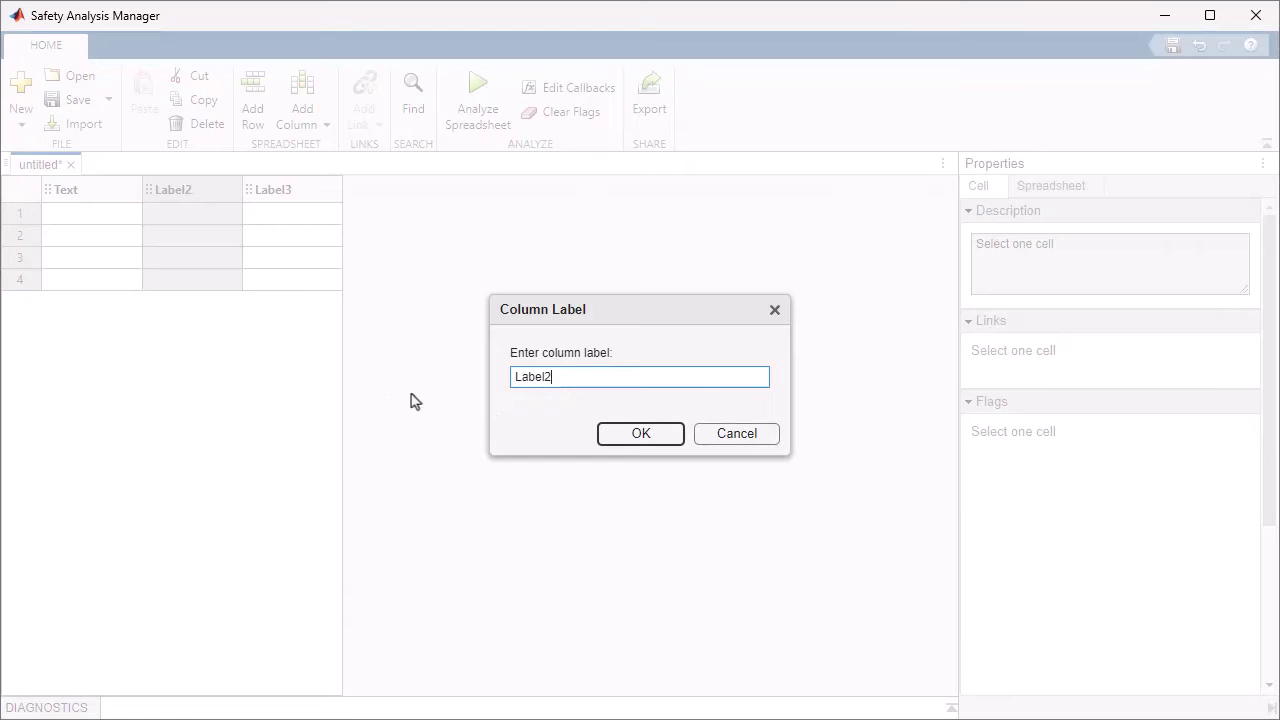
key(BackSpace)
key(BackSpace)
key(BackSpace)
key(BackSpace)
key(BackSpace)
text(Check Box)
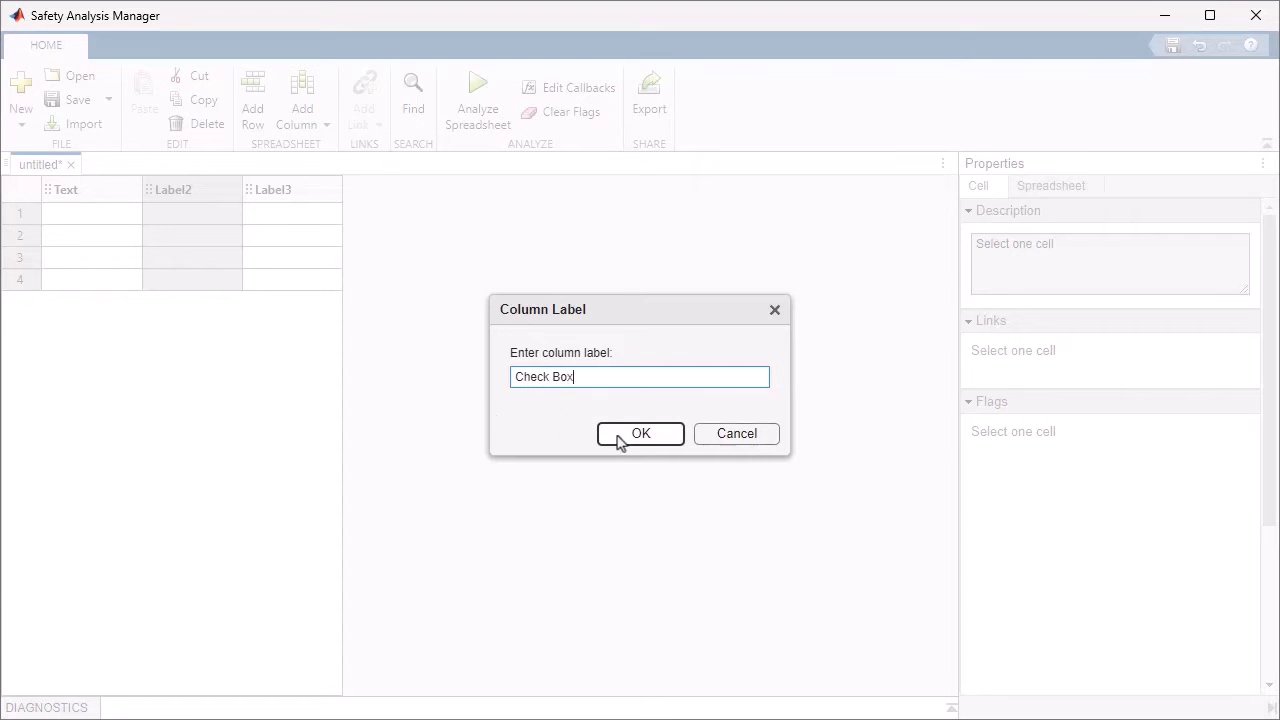
click(622, 440)
Start relabelling the Label3 column by clearing its old label
click(329, 200)
right_click(306, 194)
click(322, 411)
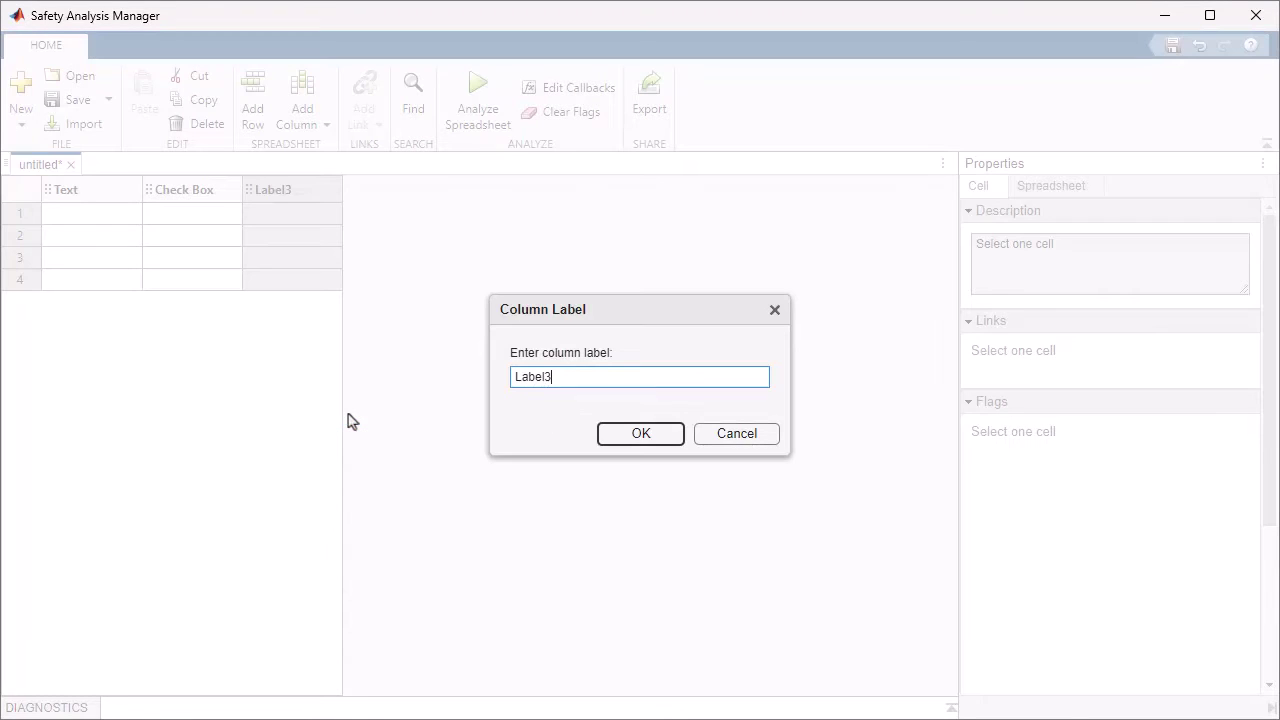
key(BackSpace)
key(BackSpace)
key(BackSpace)
key(BackSpace)
Enter Derived as the third column's label and confirm it
text(Derived)
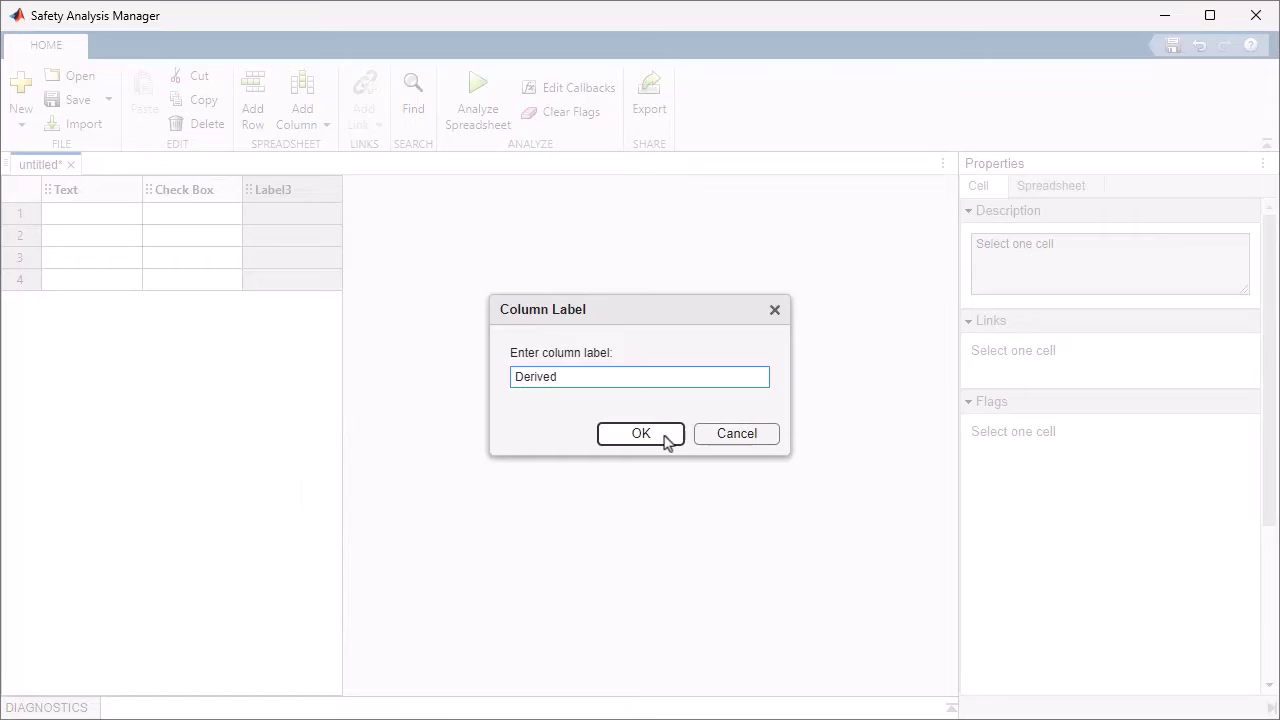
click(665, 441)
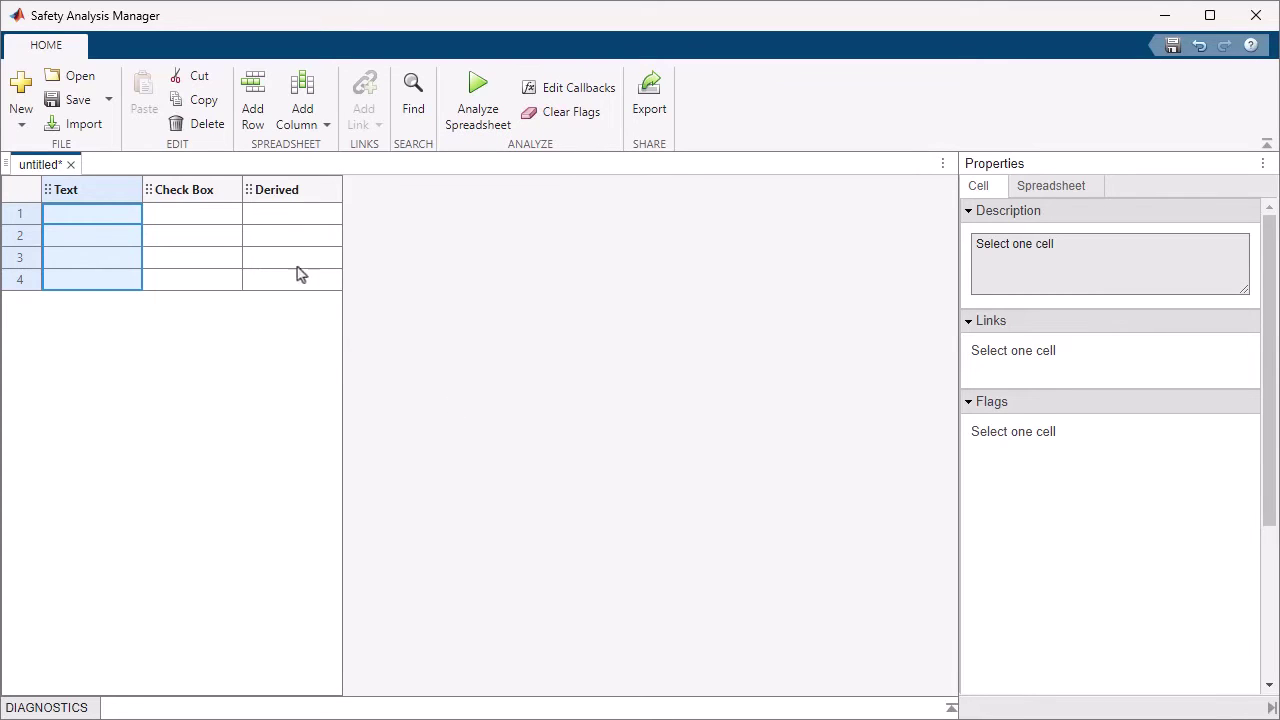
Set the Check Box column's type to Checkbox
click(220, 197)
right_click(220, 197)
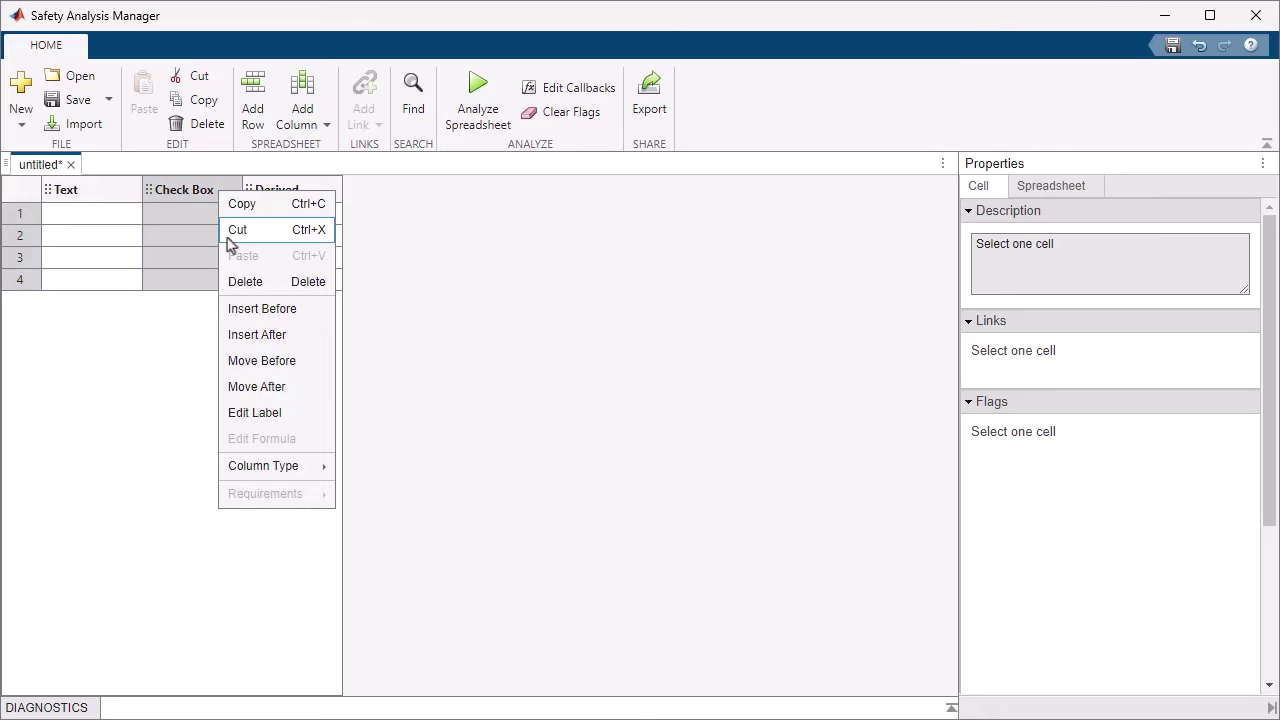
mouse_move(263, 466)
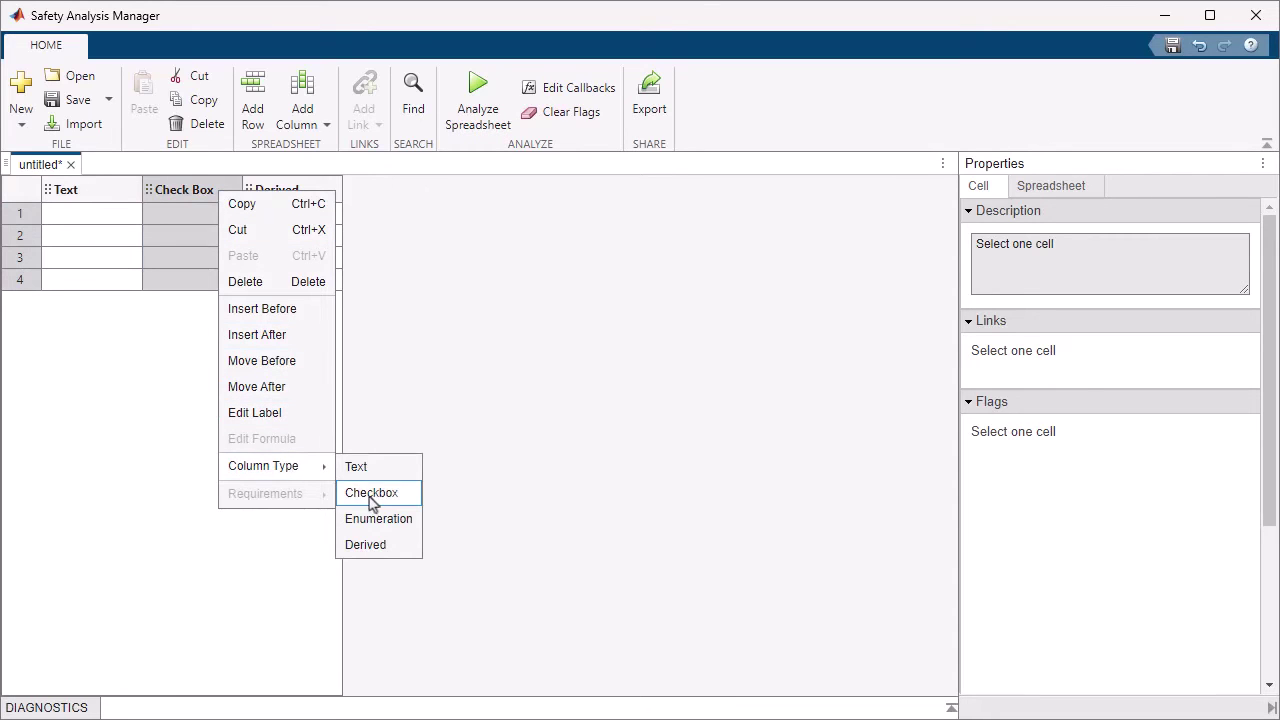
click(370, 495)
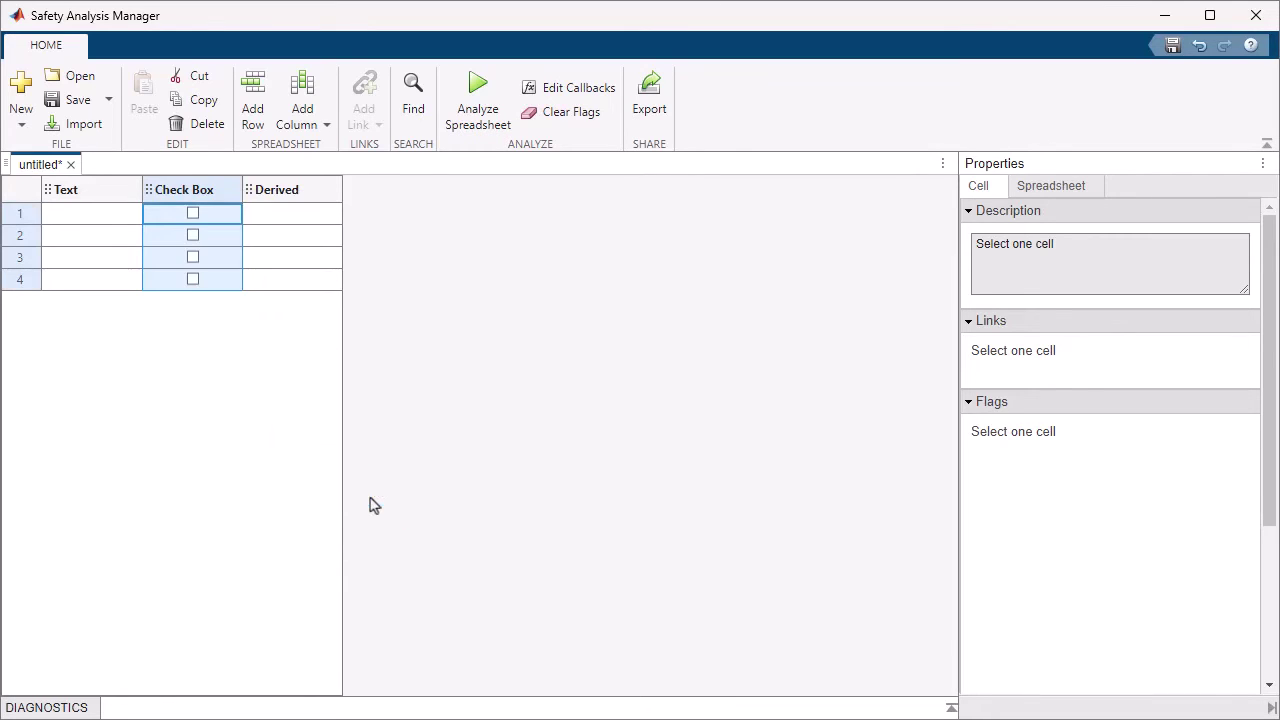
Set the Derived column's type to Derived
click(306, 197)
right_click(306, 197)
mouse_move(351, 467)
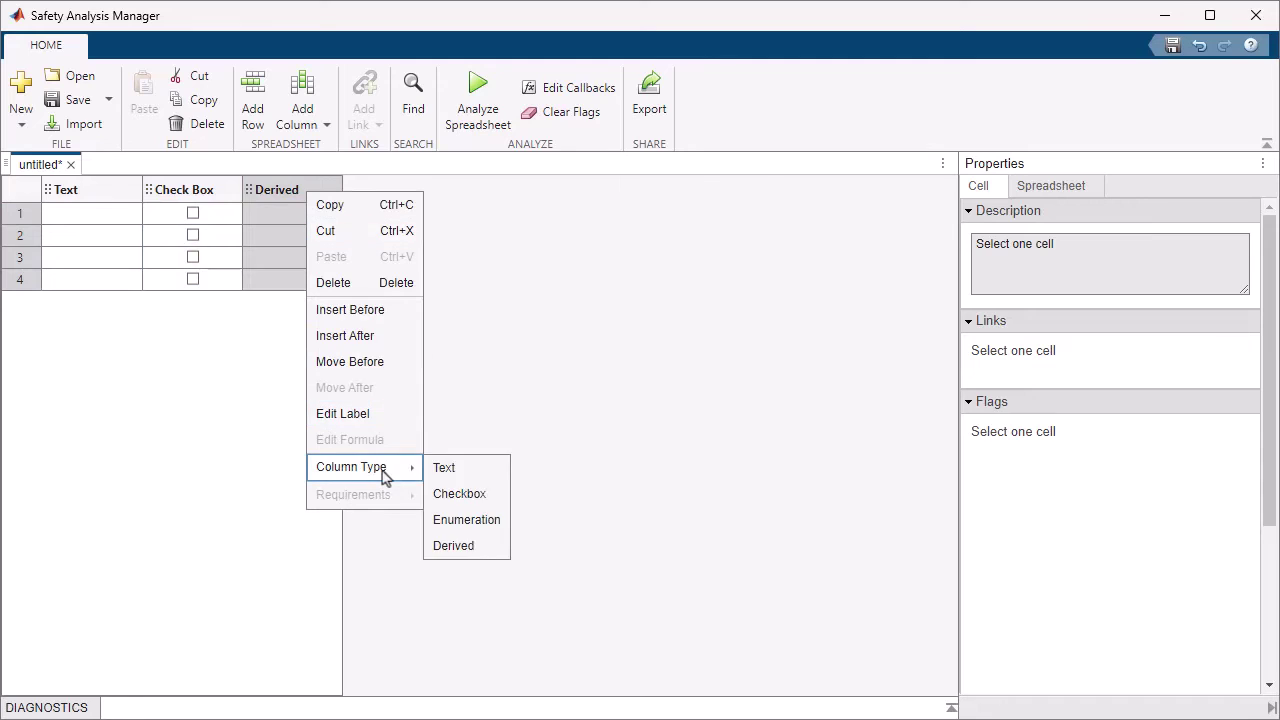
click(461, 555)
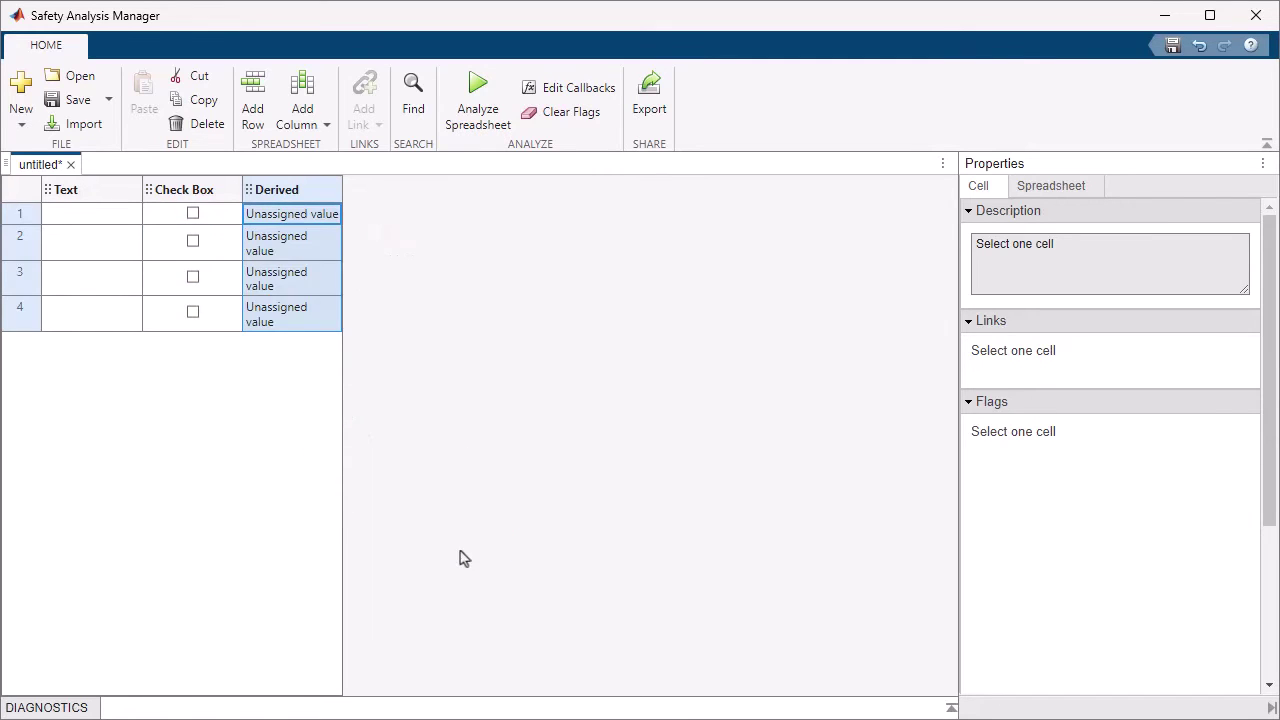
click(478, 484)
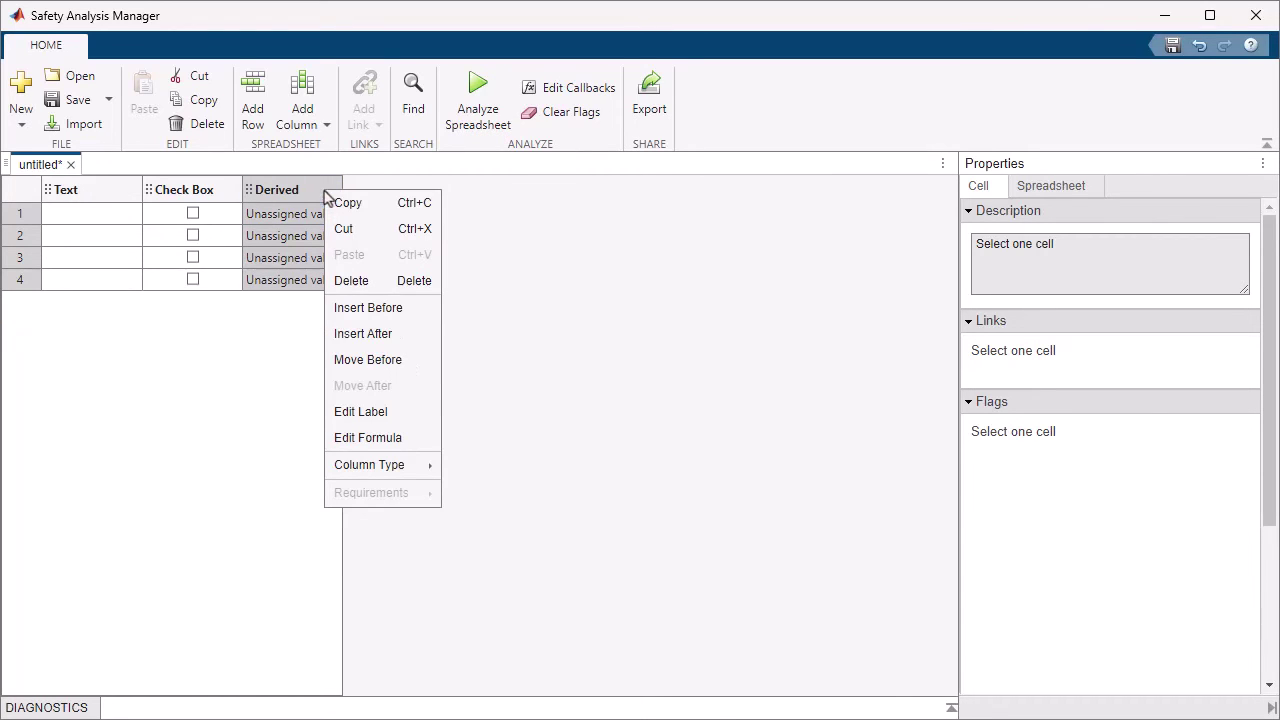
Choose Edit Formula for the Derived column
click(405, 441)
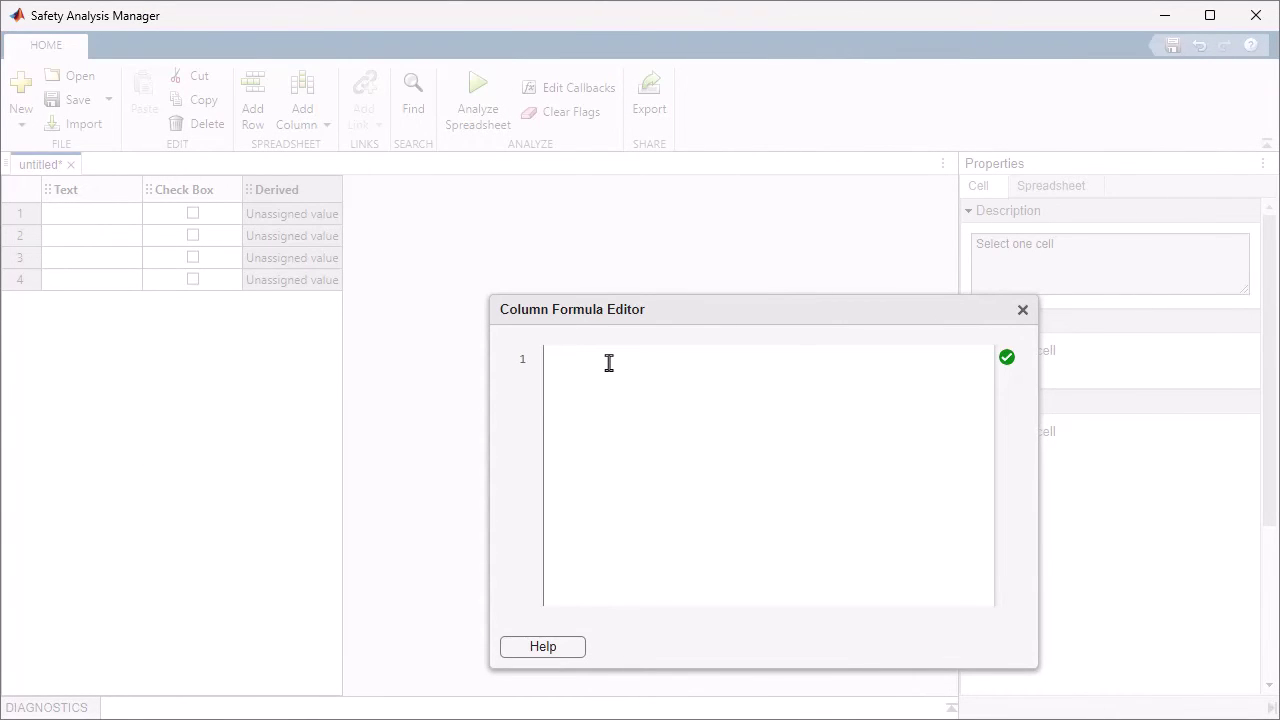
Paste the formula reading Text and Check Box values, plus an if/else setting complete or incomplete
text(x = sfa_columnValue("Text"); y = sfa_columnValue("Check Box");)
key(Return)
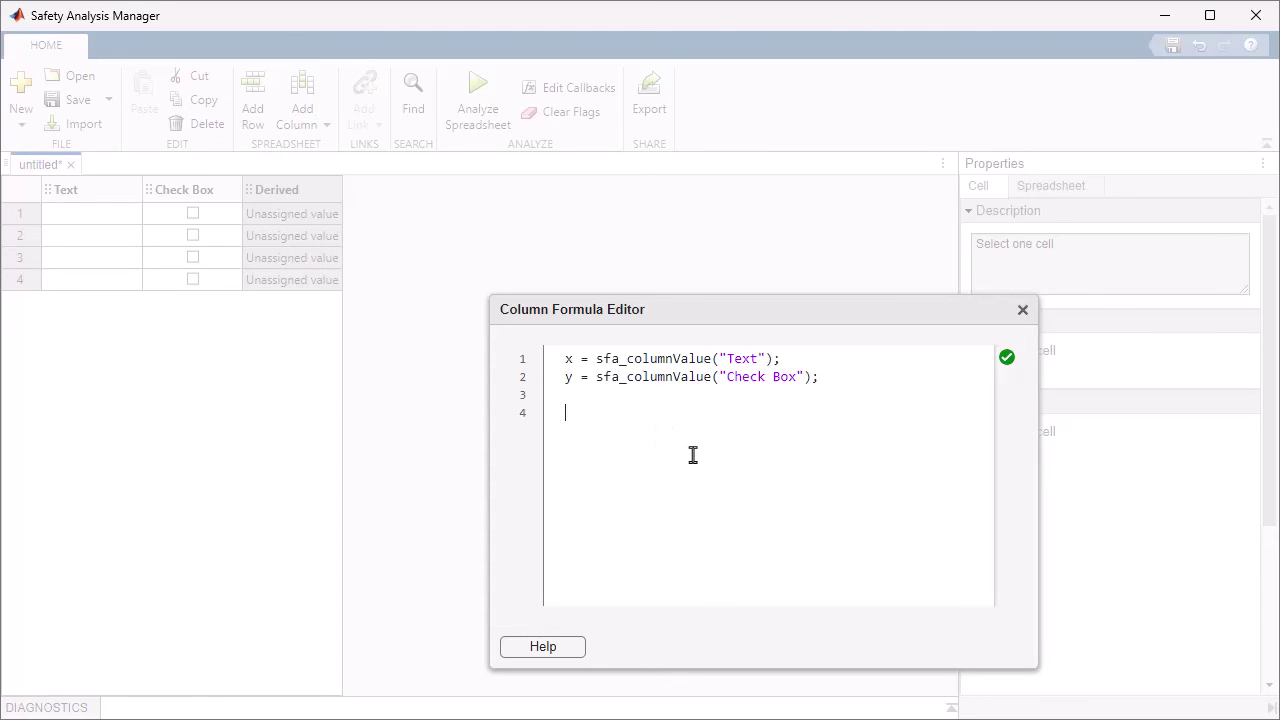
text(if x ~= "" && y == true     sfa_derivedValue = "complete"; else     sfa_derivedValue = "incomplete"; end)
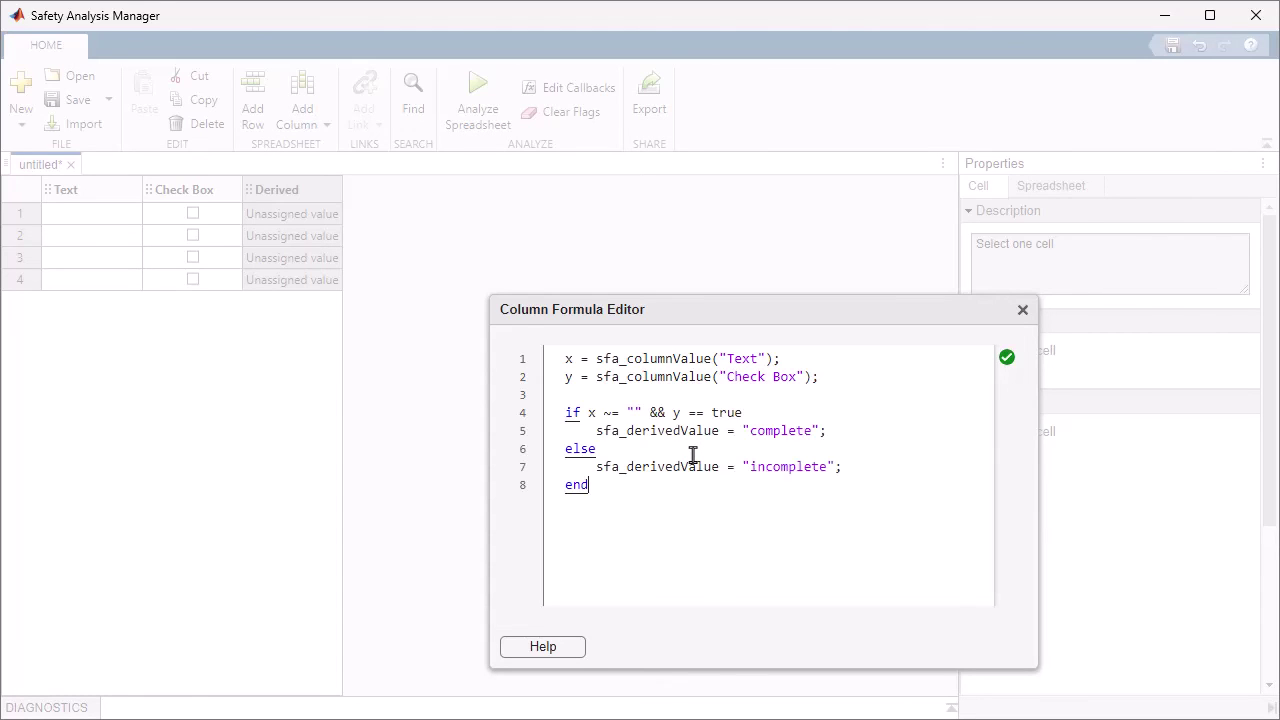
key(Return)
Apply the Derived formula and enter test1 with a ticked checkbox in row 1
click(1023, 312)
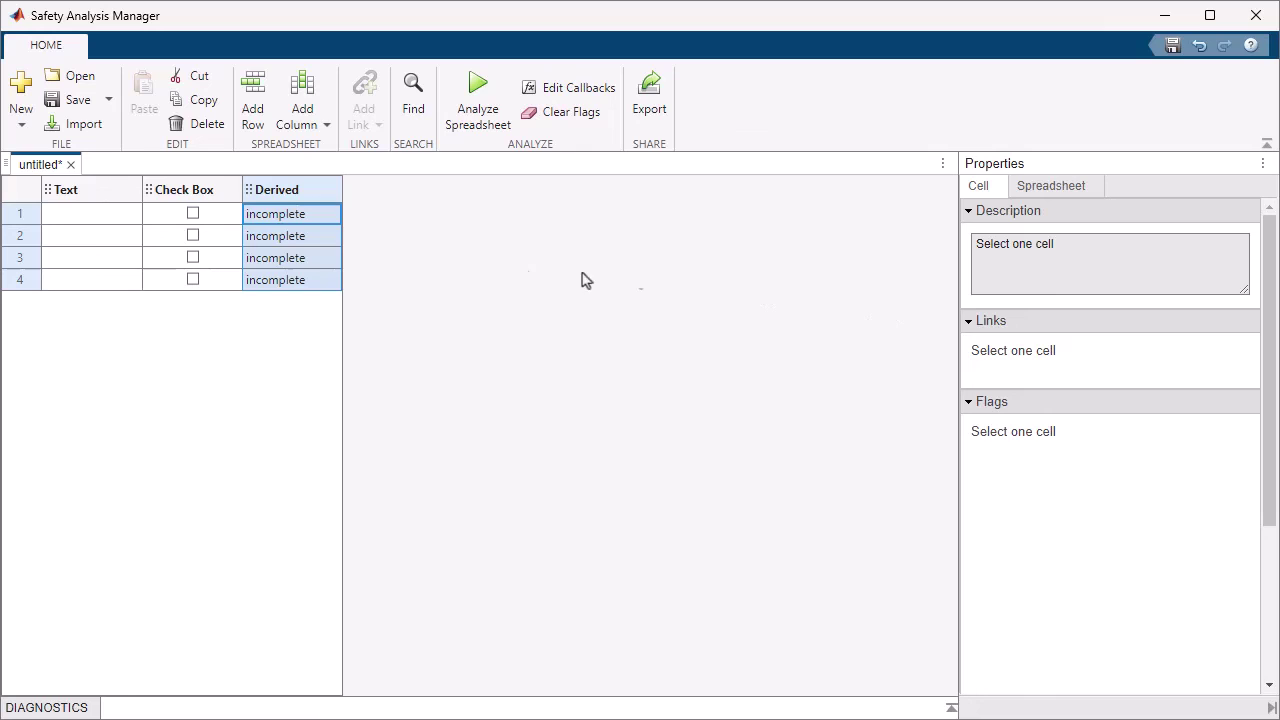
click(82, 220)
text(te)
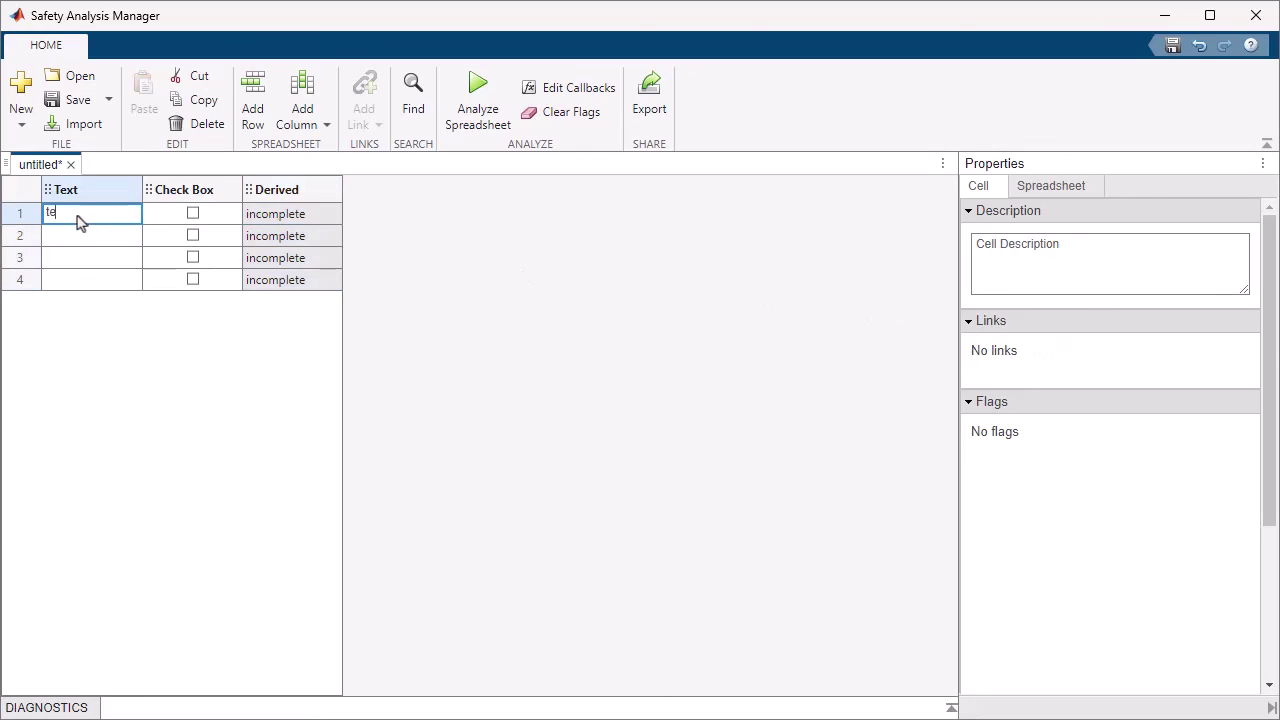
text(st1)
click(213, 230)
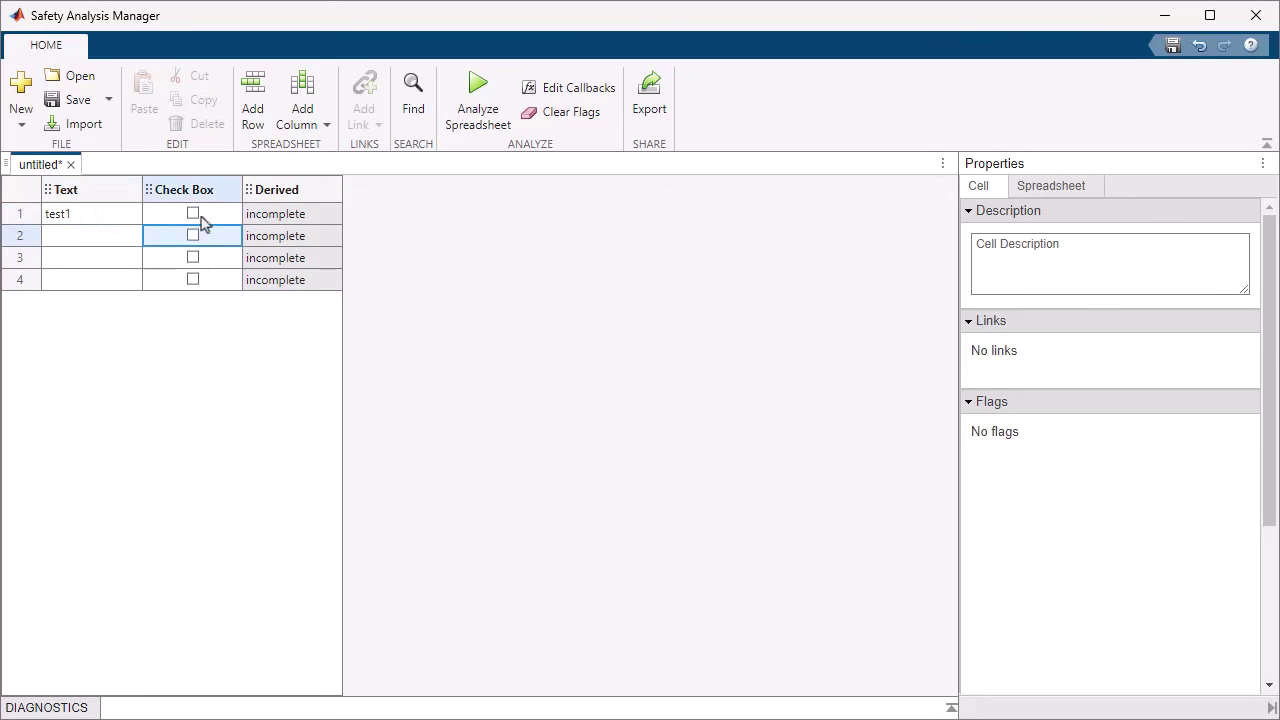
Enter test in row 2, tick row 3's checkbox, then choose Save As
click(85, 235)
text(test)
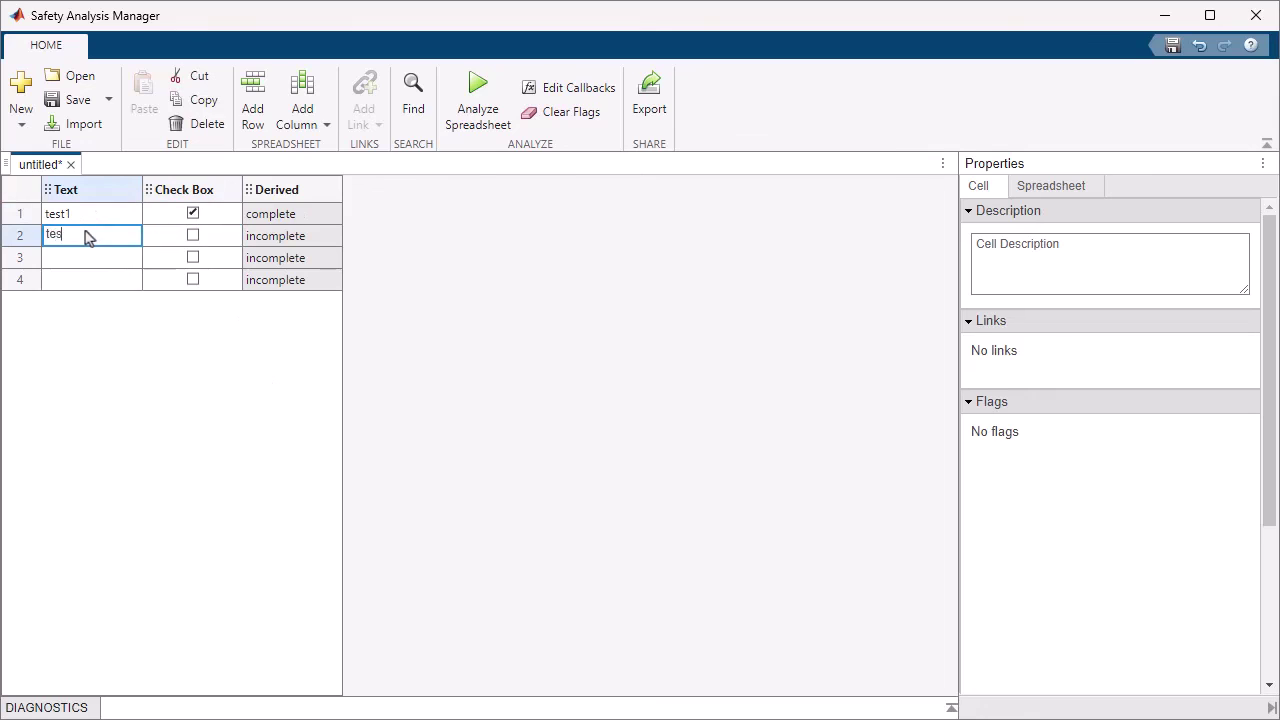
click(193, 257)
click(99, 284)
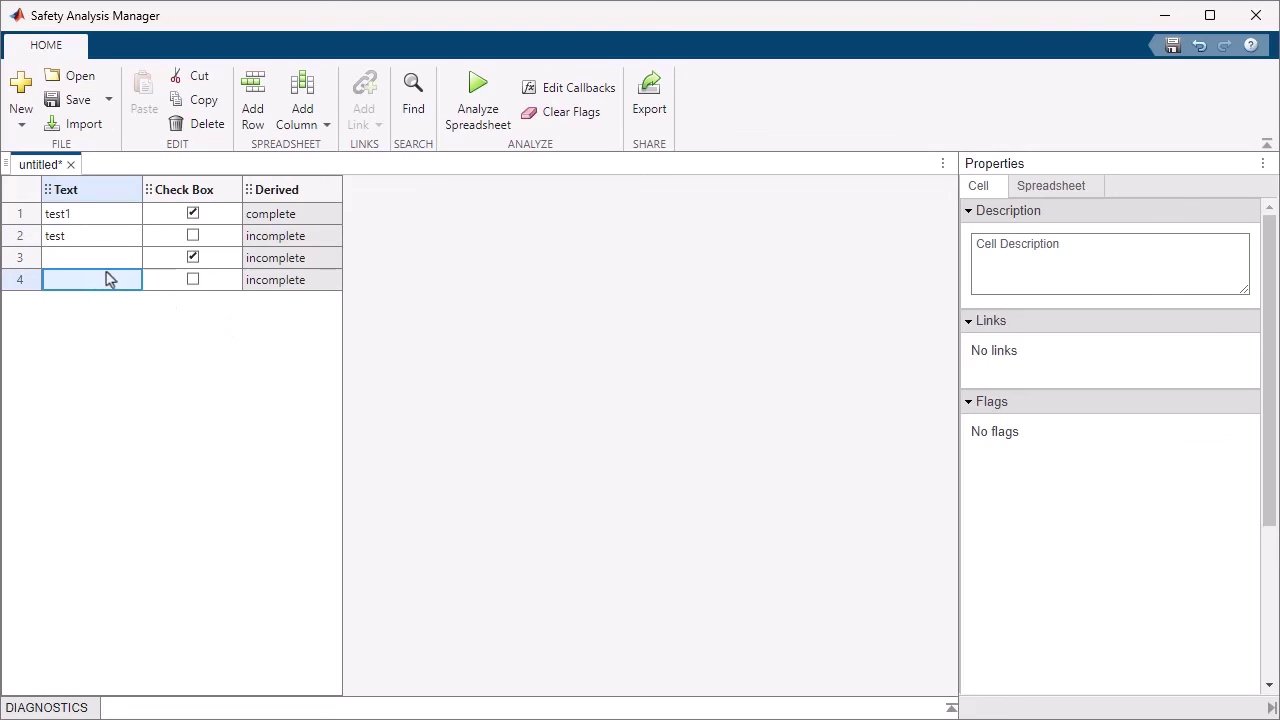
click(108, 100)
click(104, 152)
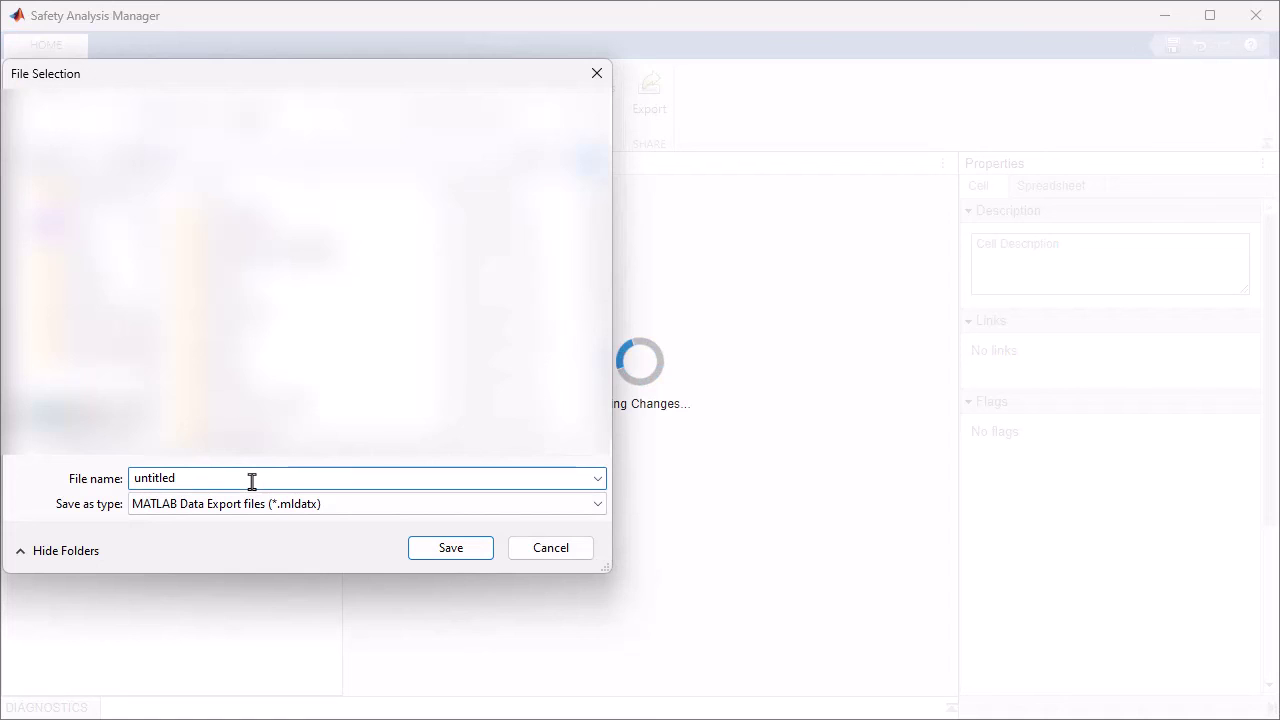
Save the spreadsheet under the file name get_started_spreadsheet
key(BackSpace)
key(BackSpace)
key(BackSpace)
key(BackSpace)
key(BackSpace)
key(BackSpace)
key(BackSpace)
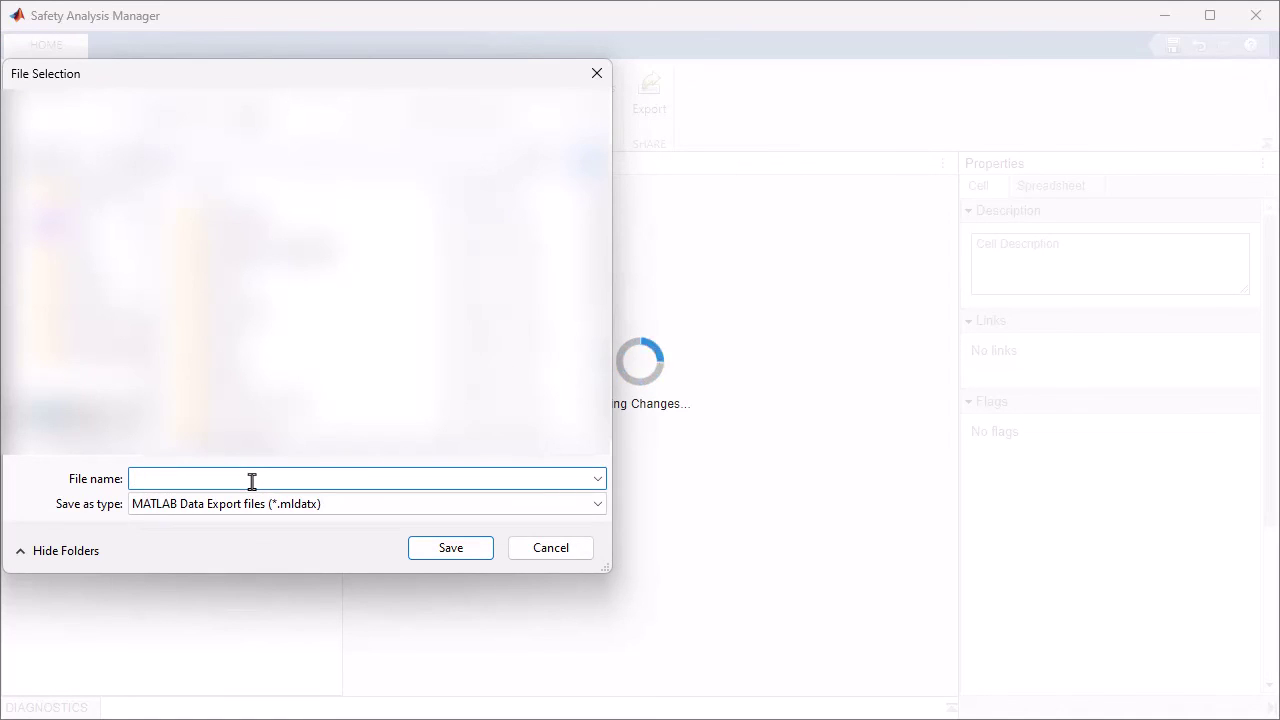
text(get_started_spre)
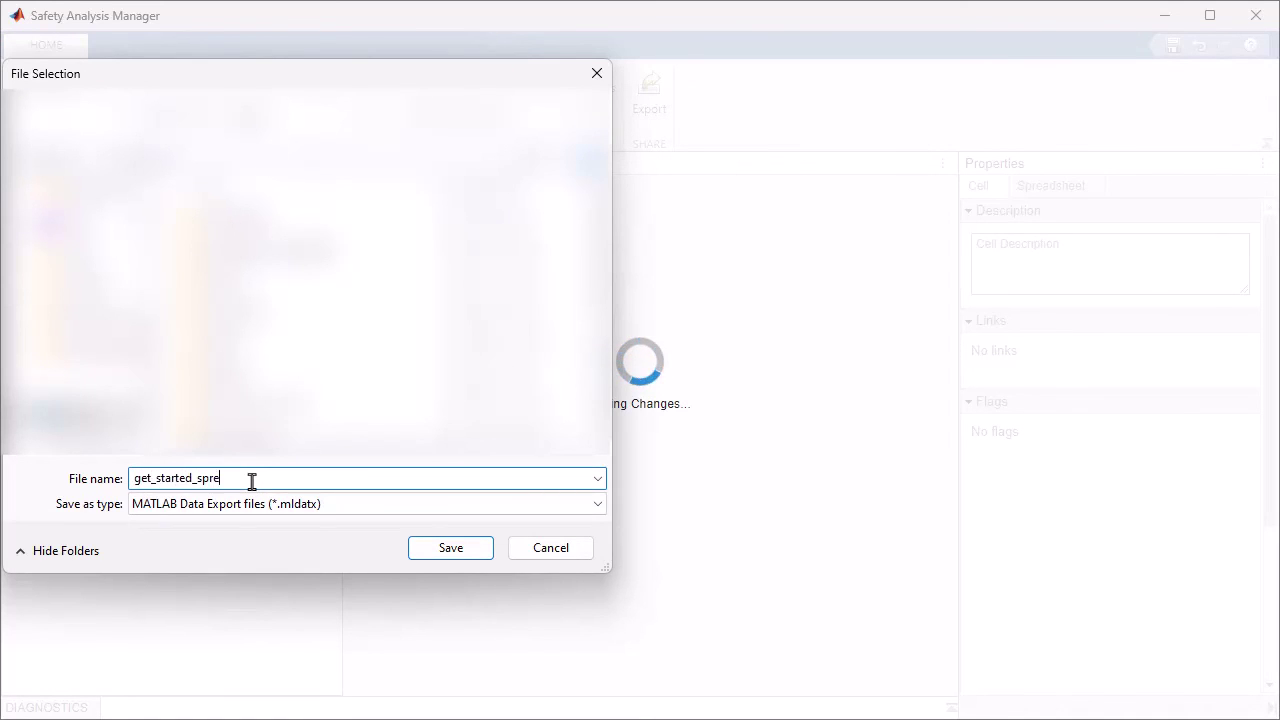
text(adsheet)
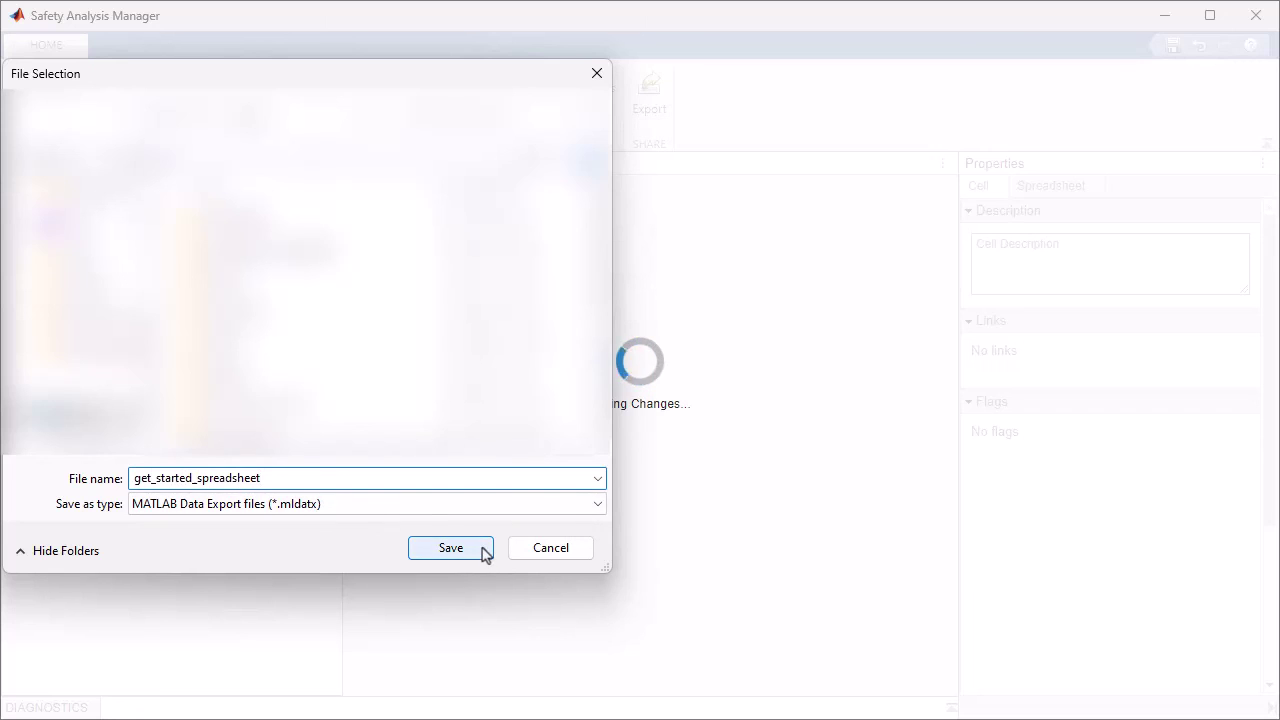
click(486, 550)
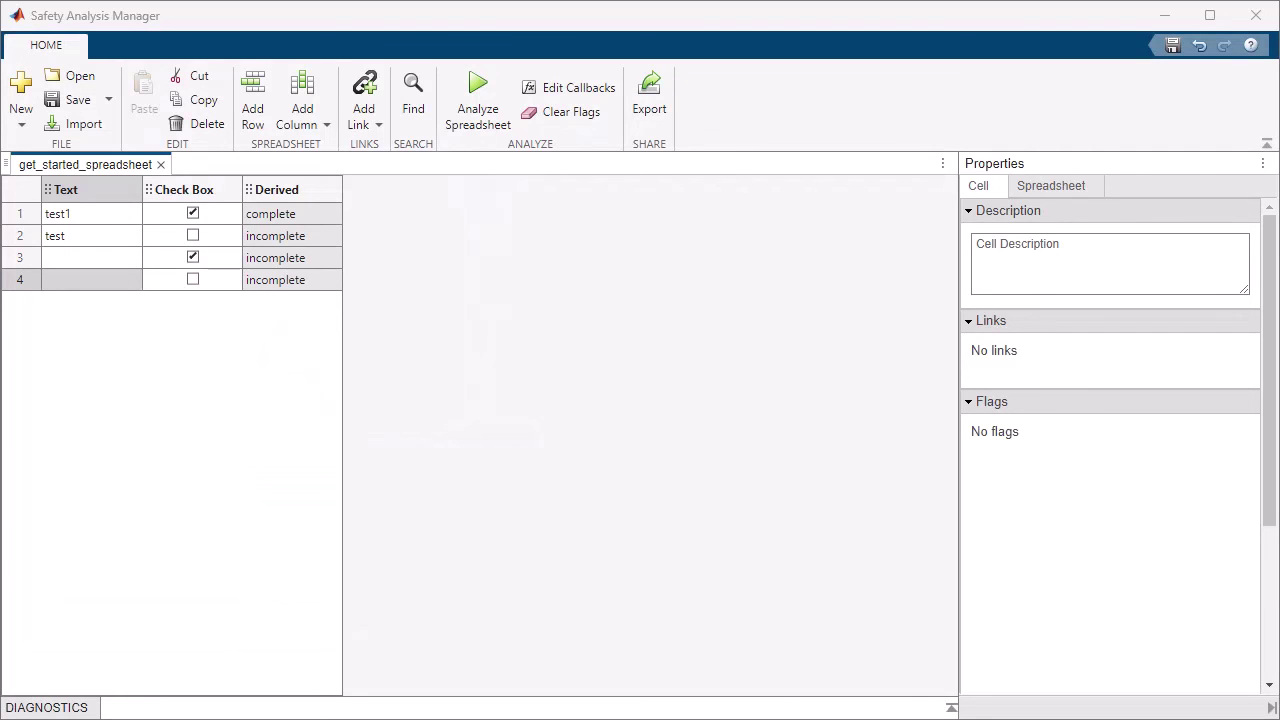